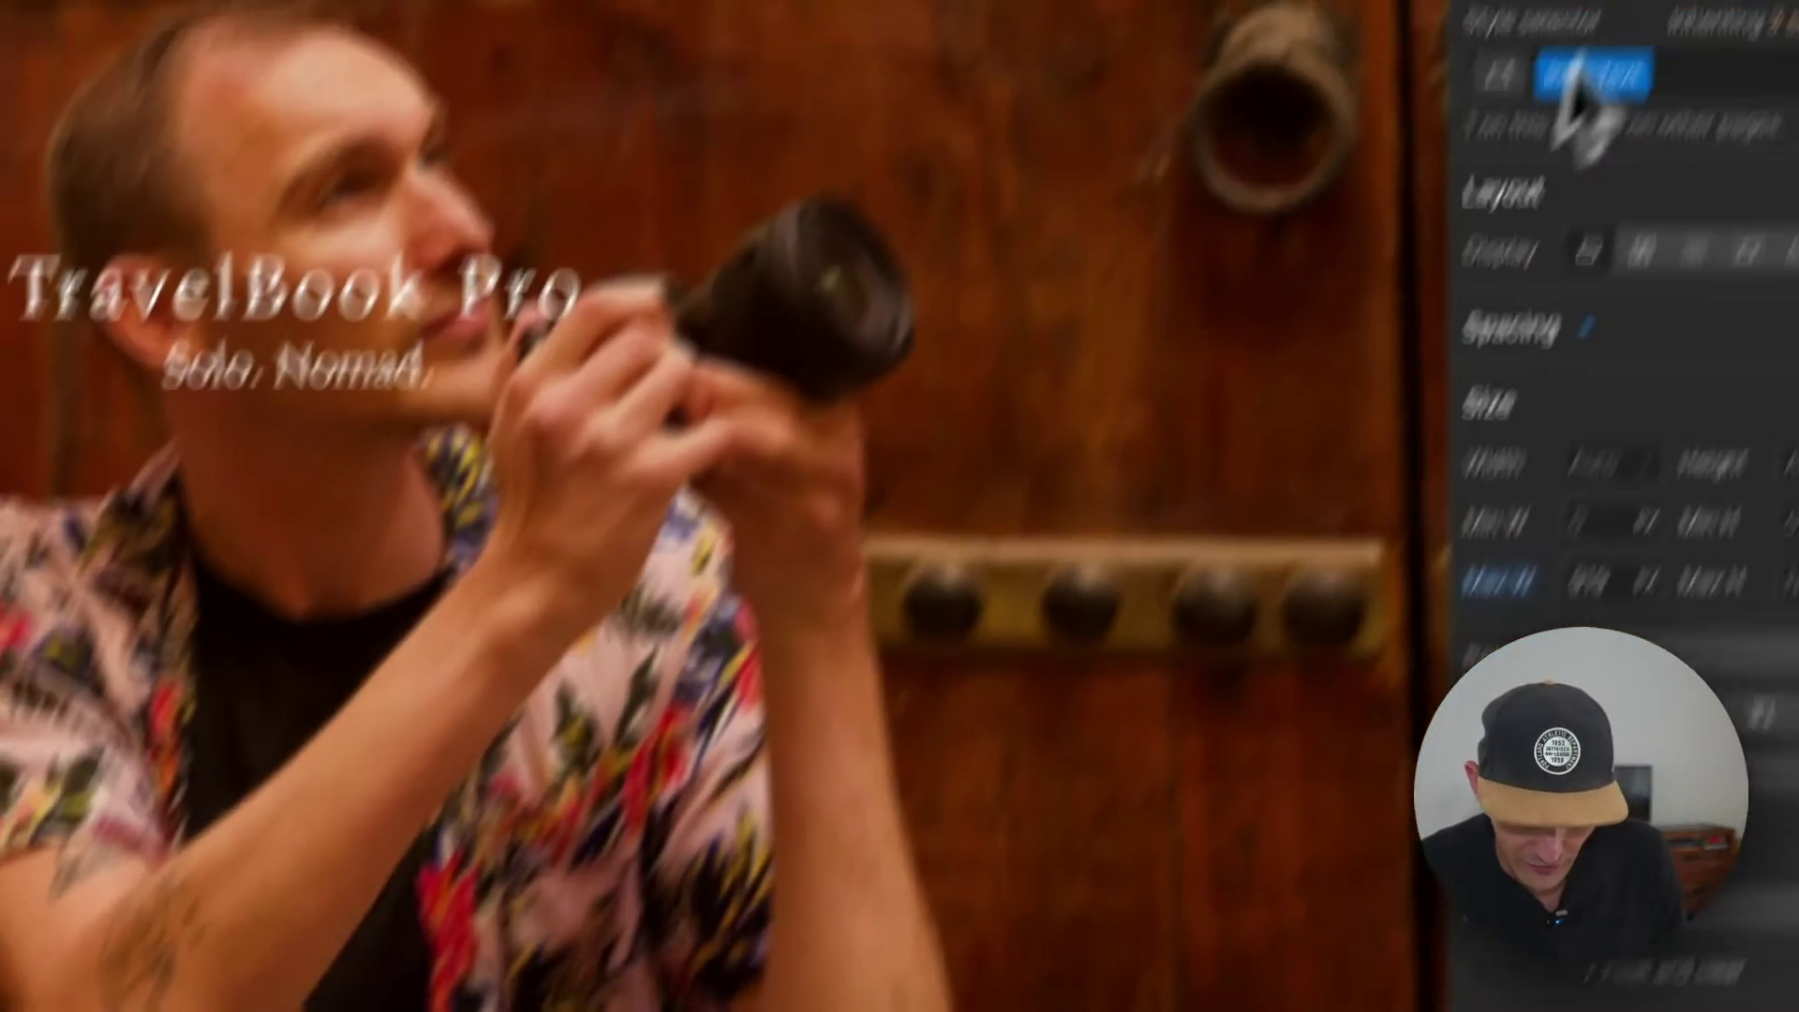
- Examine the HTML tag options available for the Main Content div
left_click(1471, 95)
left_click(1518, 401)
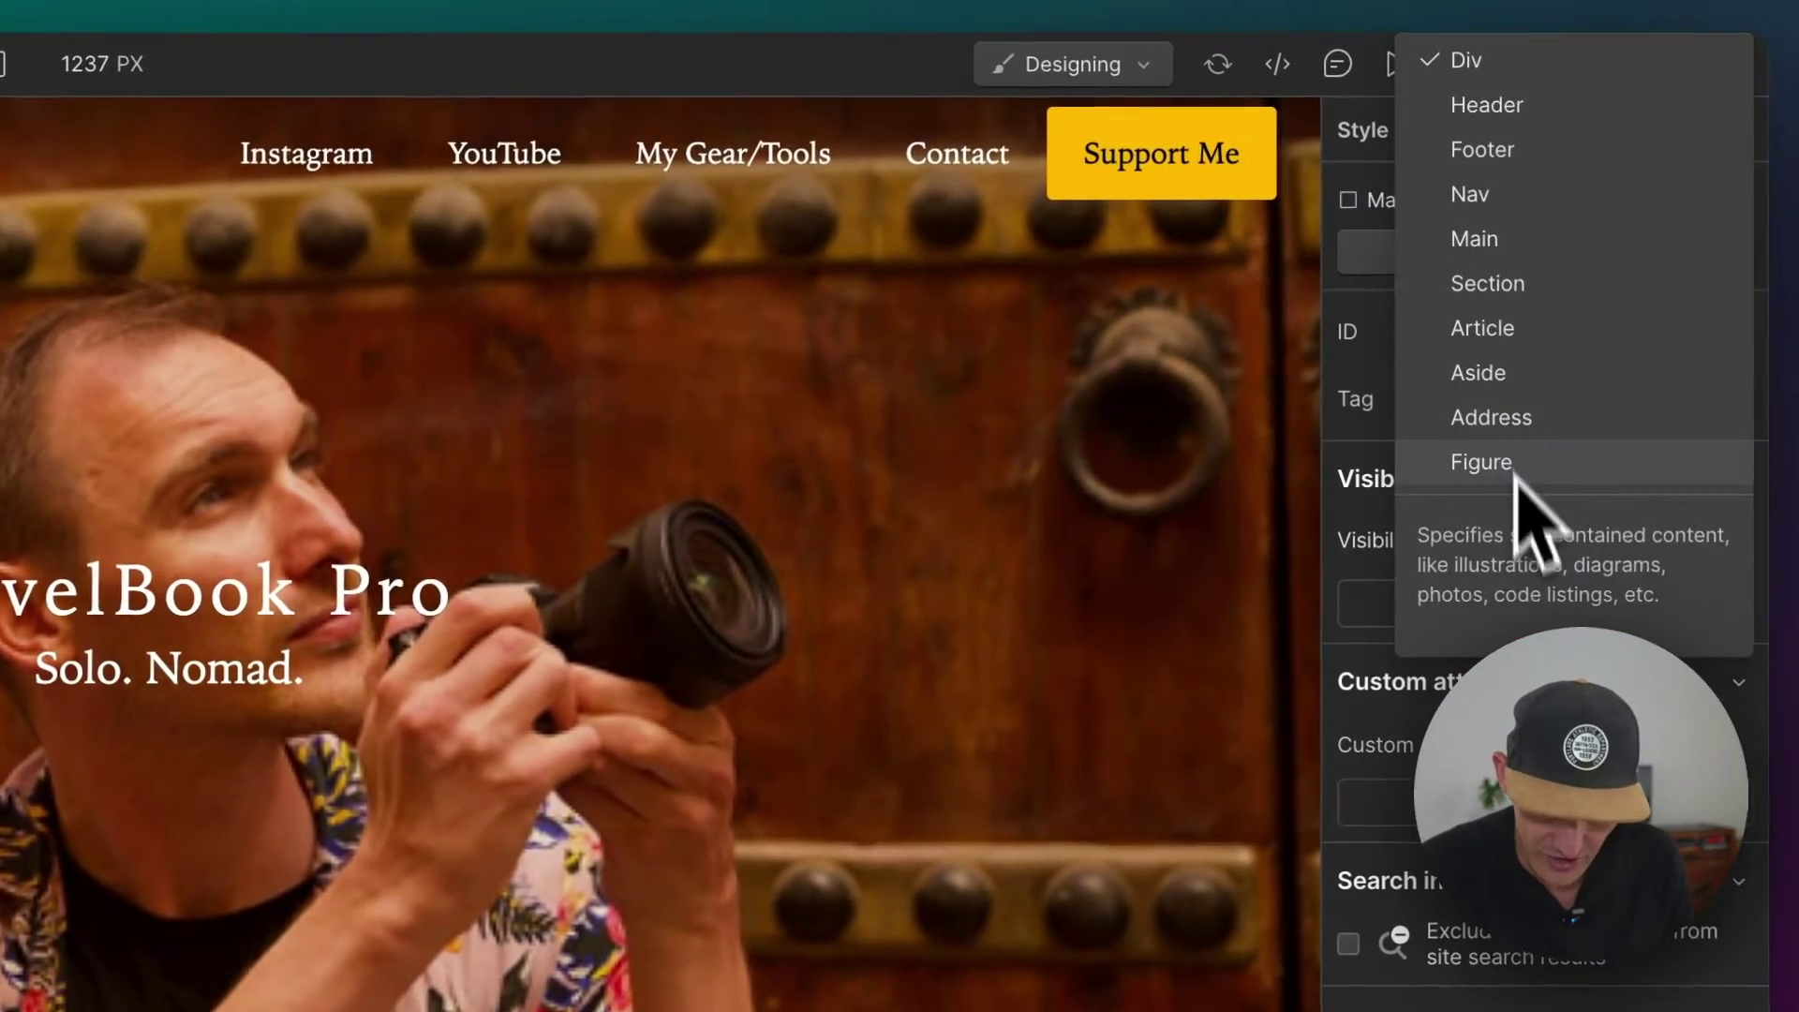
key("Return")
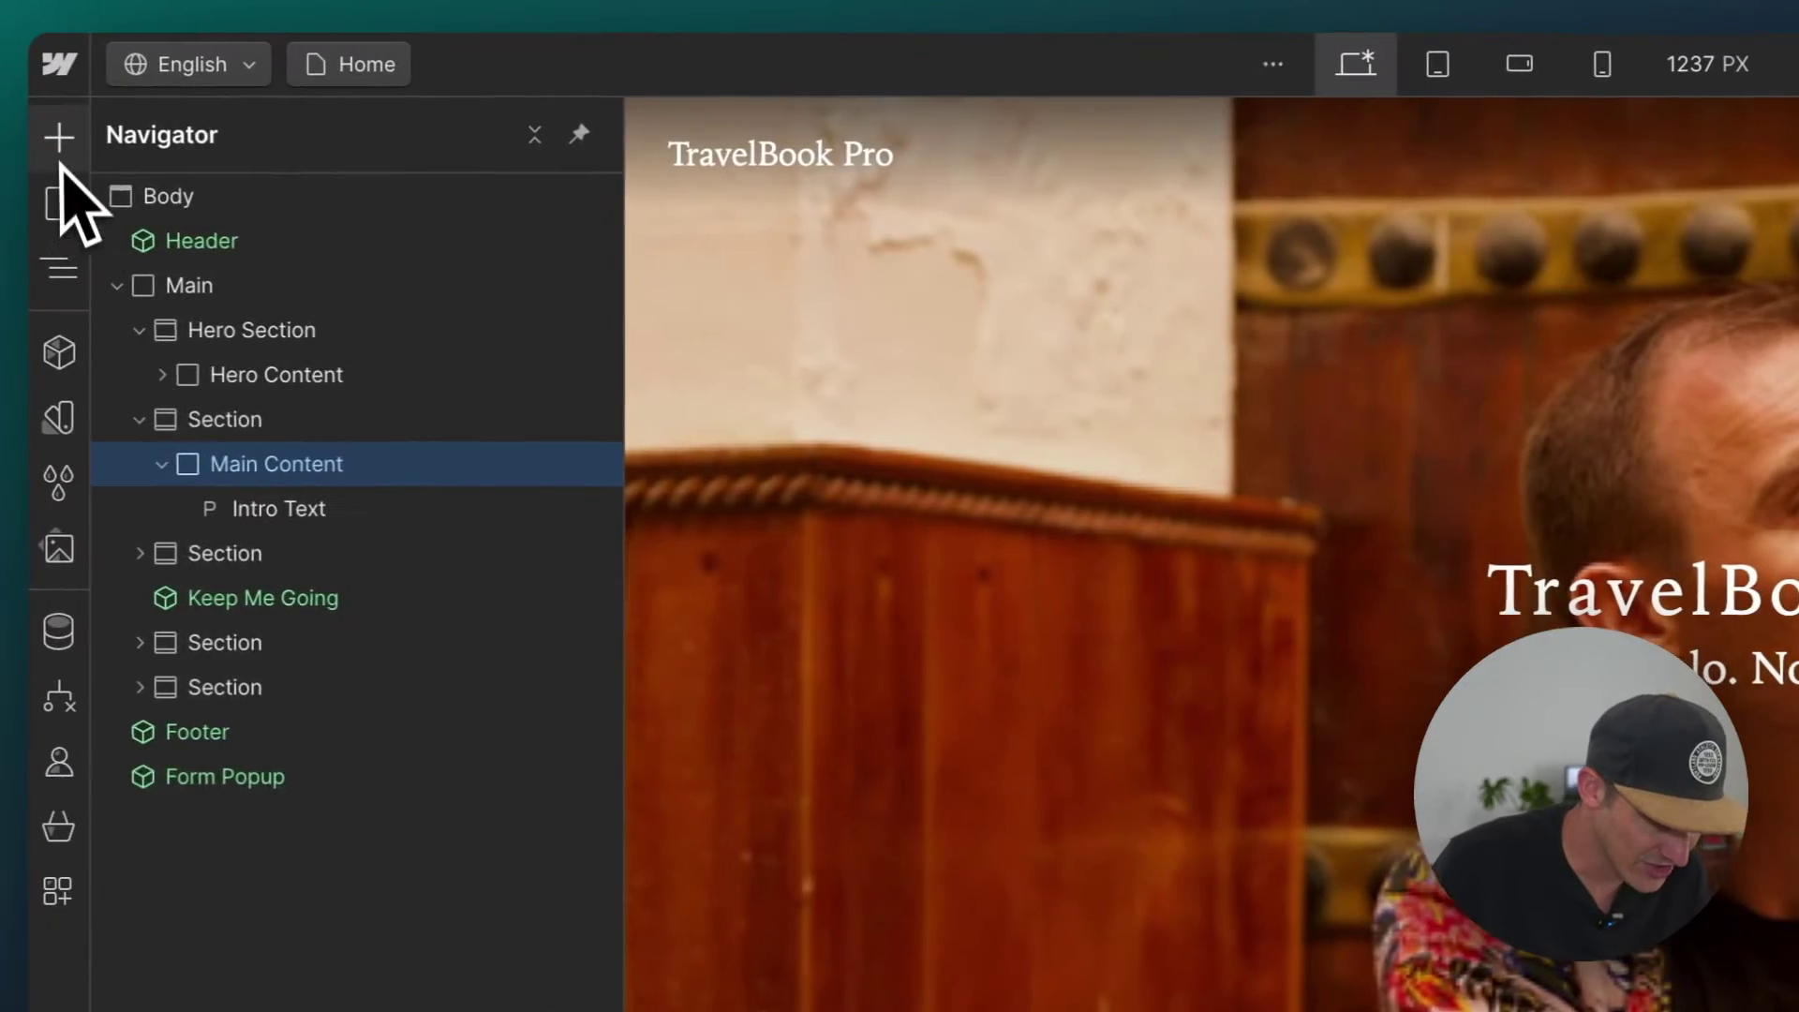
- Browse the elements that can be added to the page, from structure and basic ones to media and forms
left_click(61, 155)
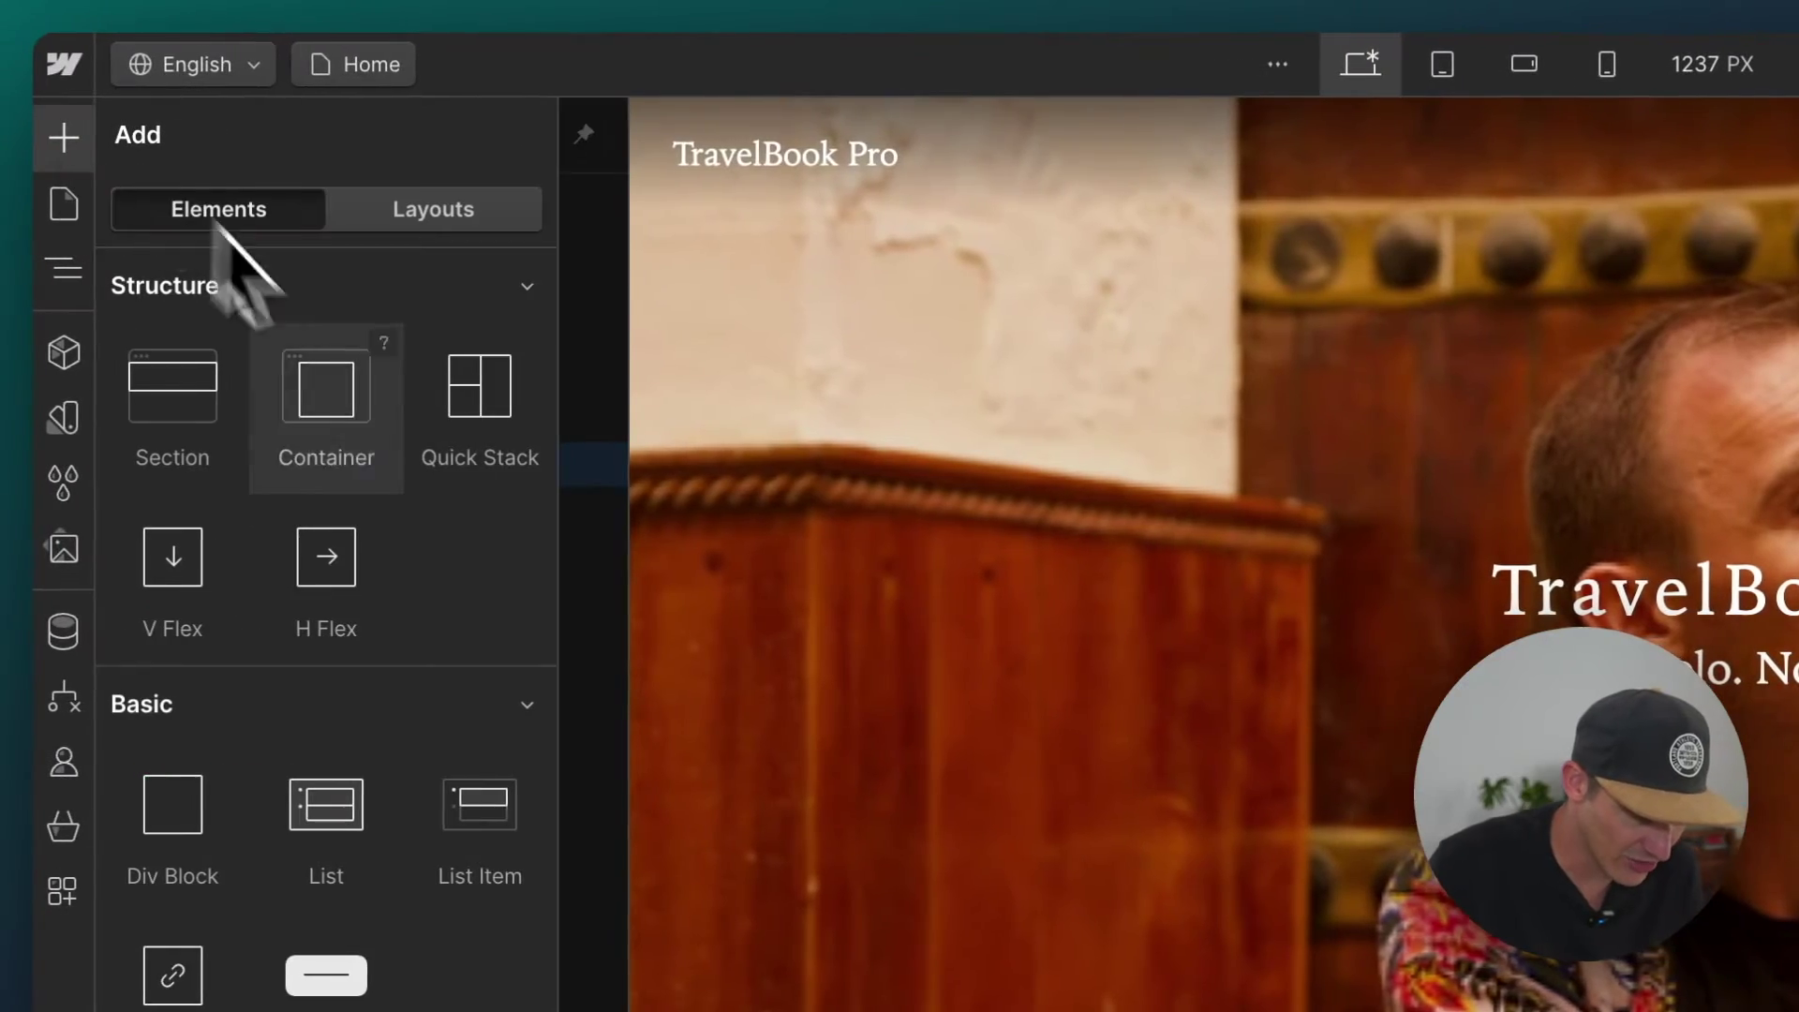
scroll(263, 643, "down", 10)
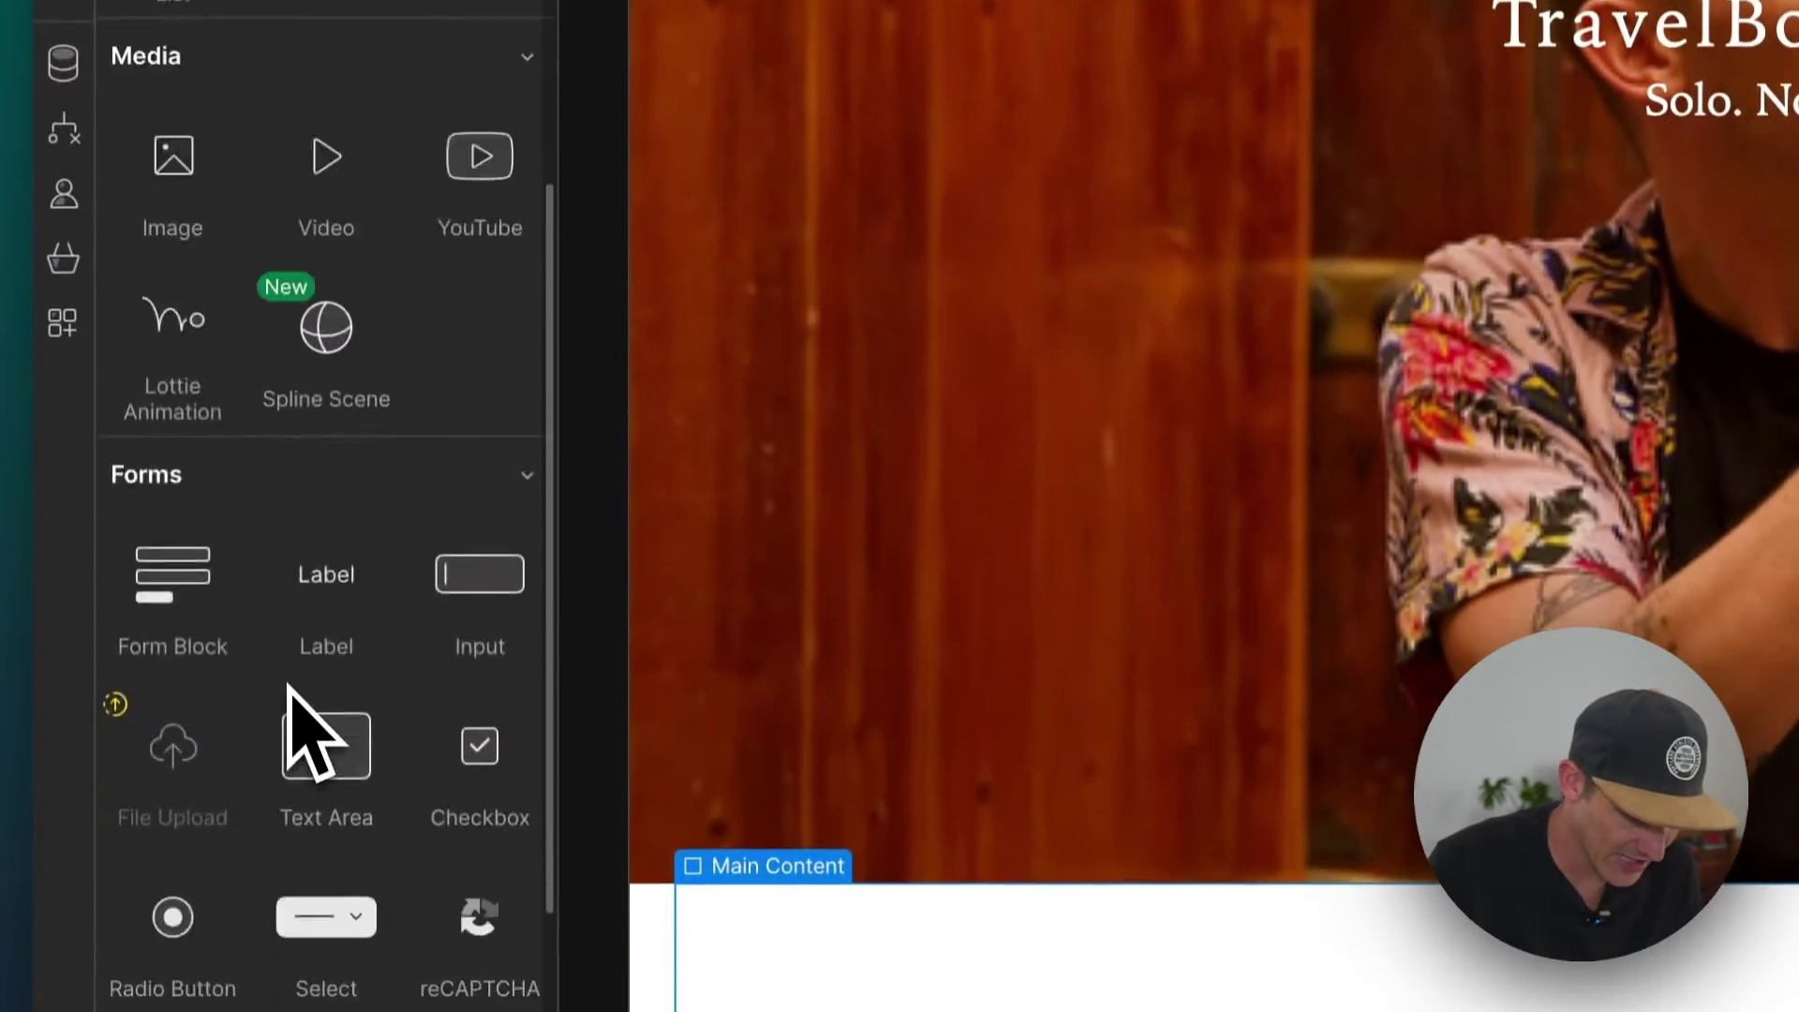
scroll(286, 712, "down", 3)
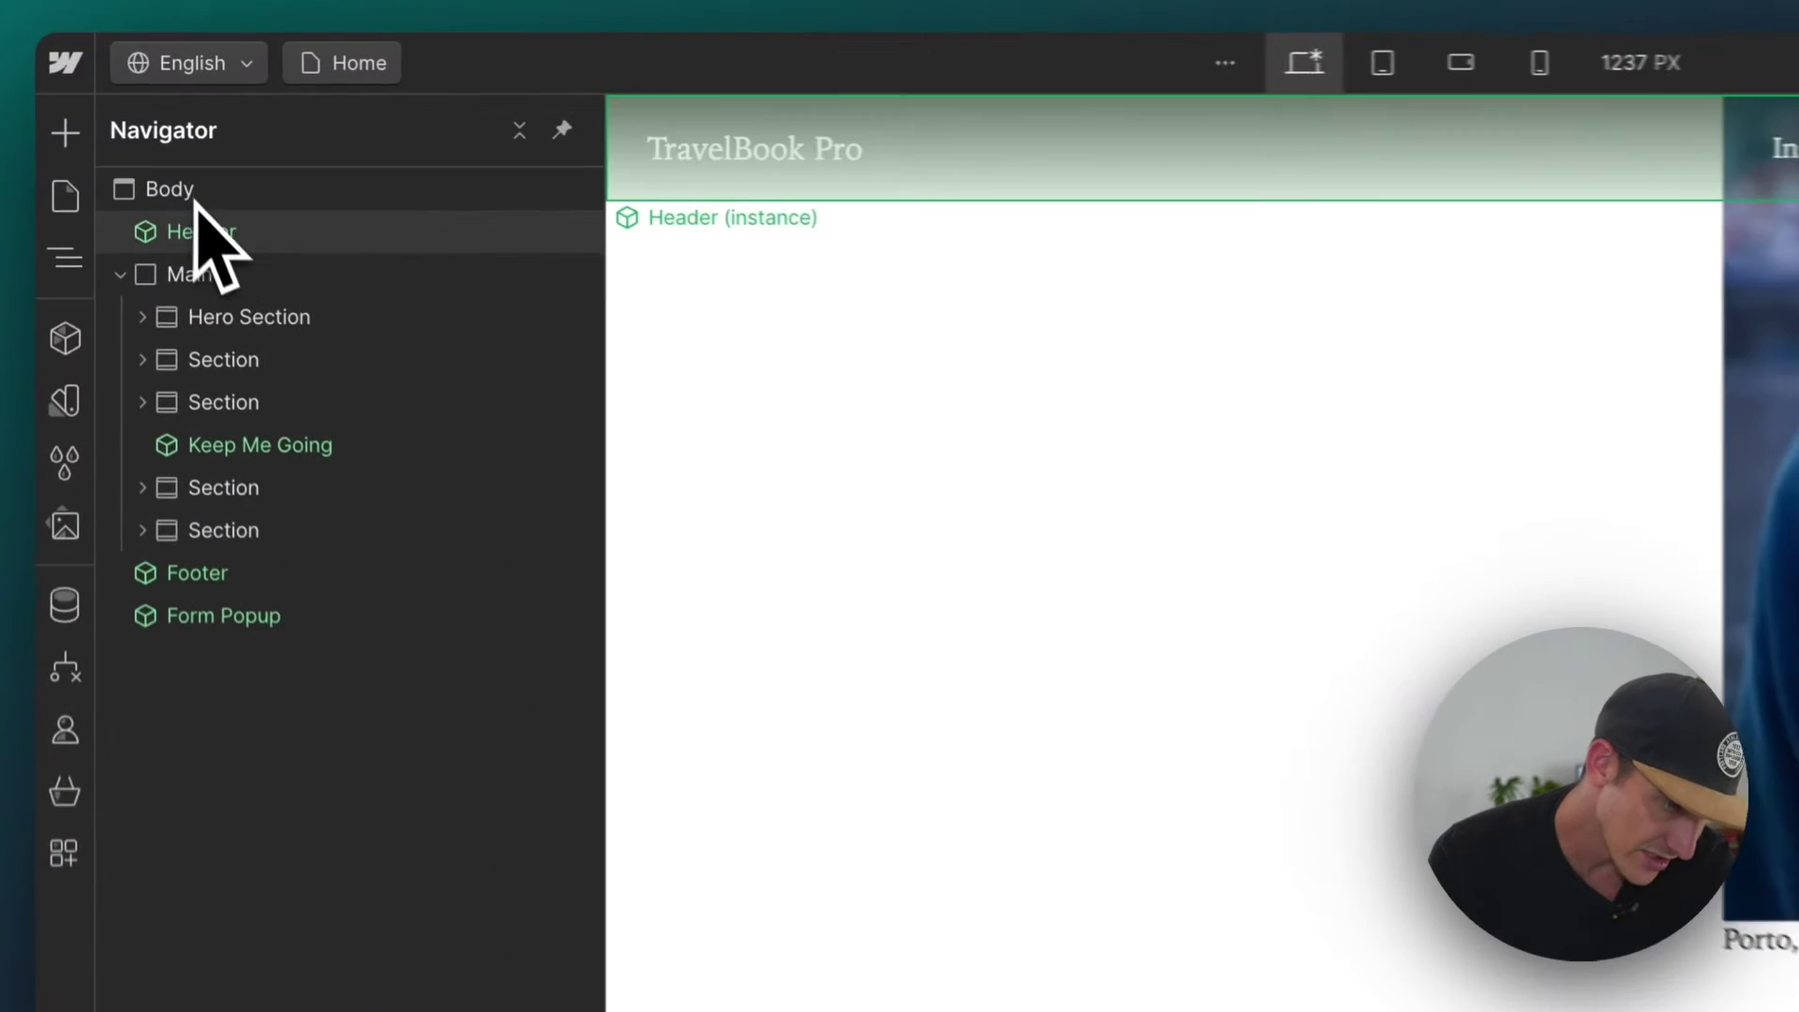
- Set the Hero Section's HTML tag to Section
left_click(141, 187)
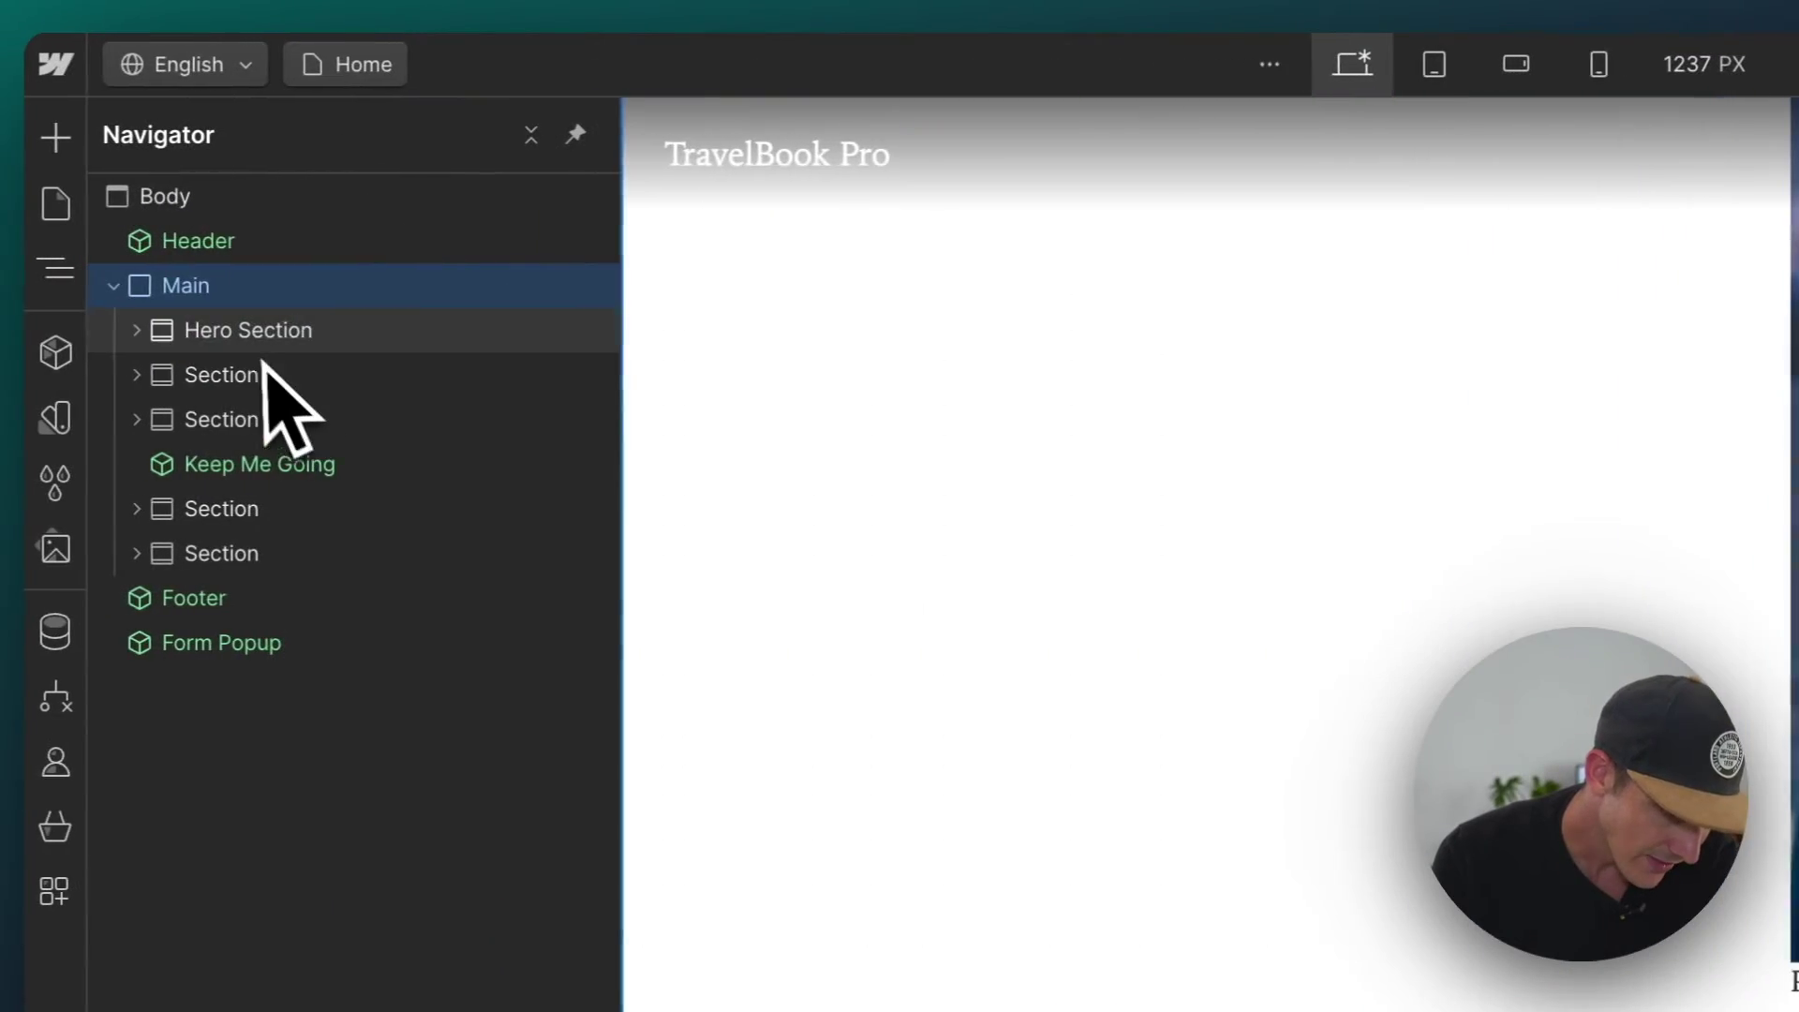
left_click(263, 337)
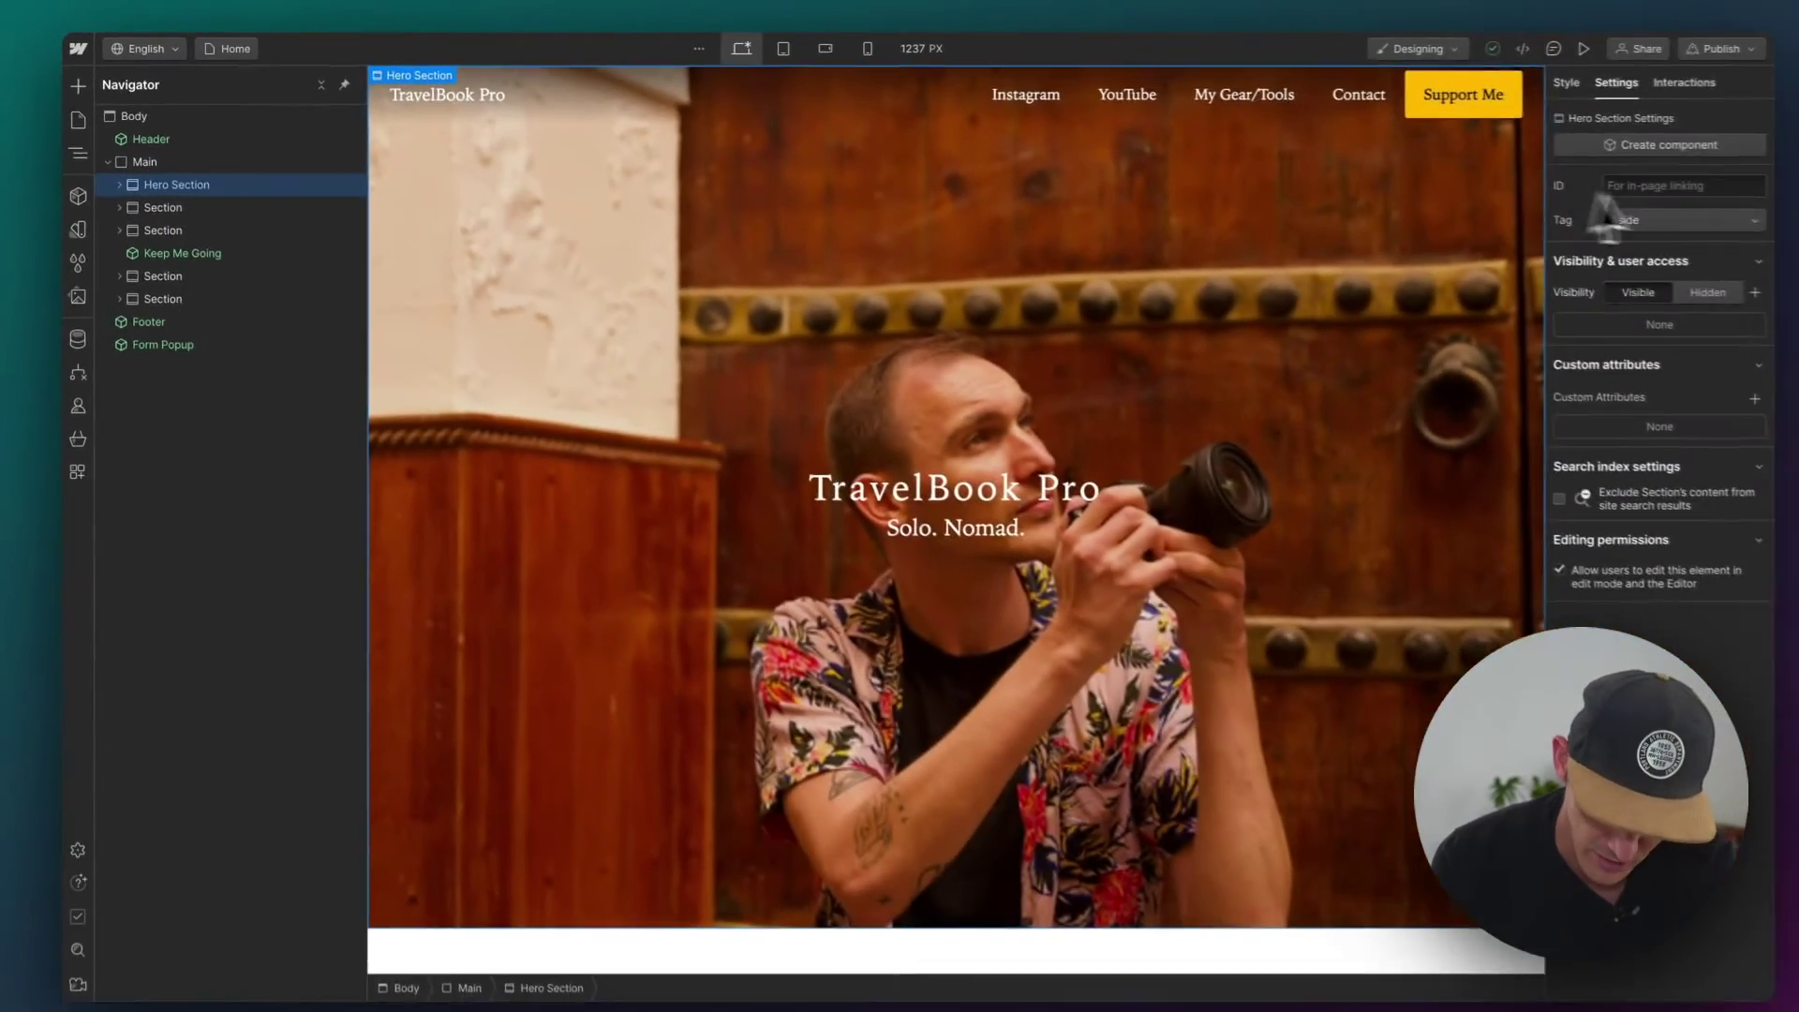
left_click(1634, 215)
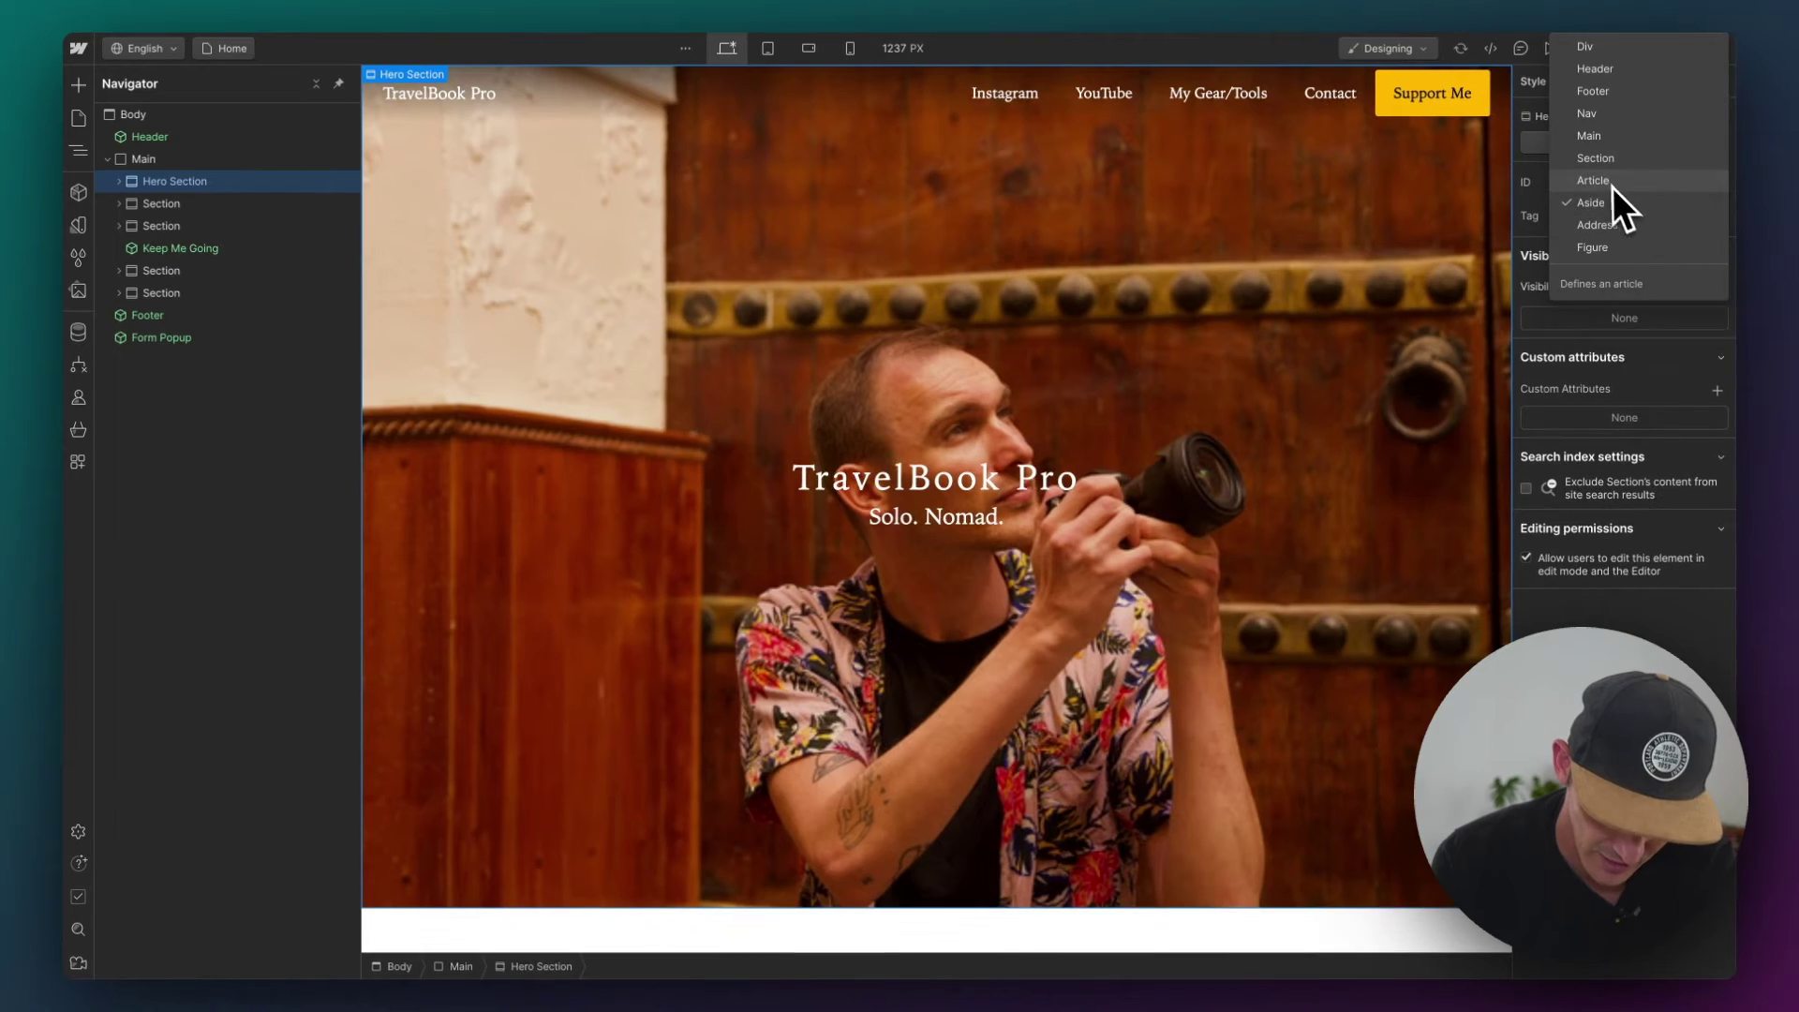
left_click(1605, 165)
- Check the HTML tag of the Hero Section and each of the other sections inside Main
left_click(176, 225)
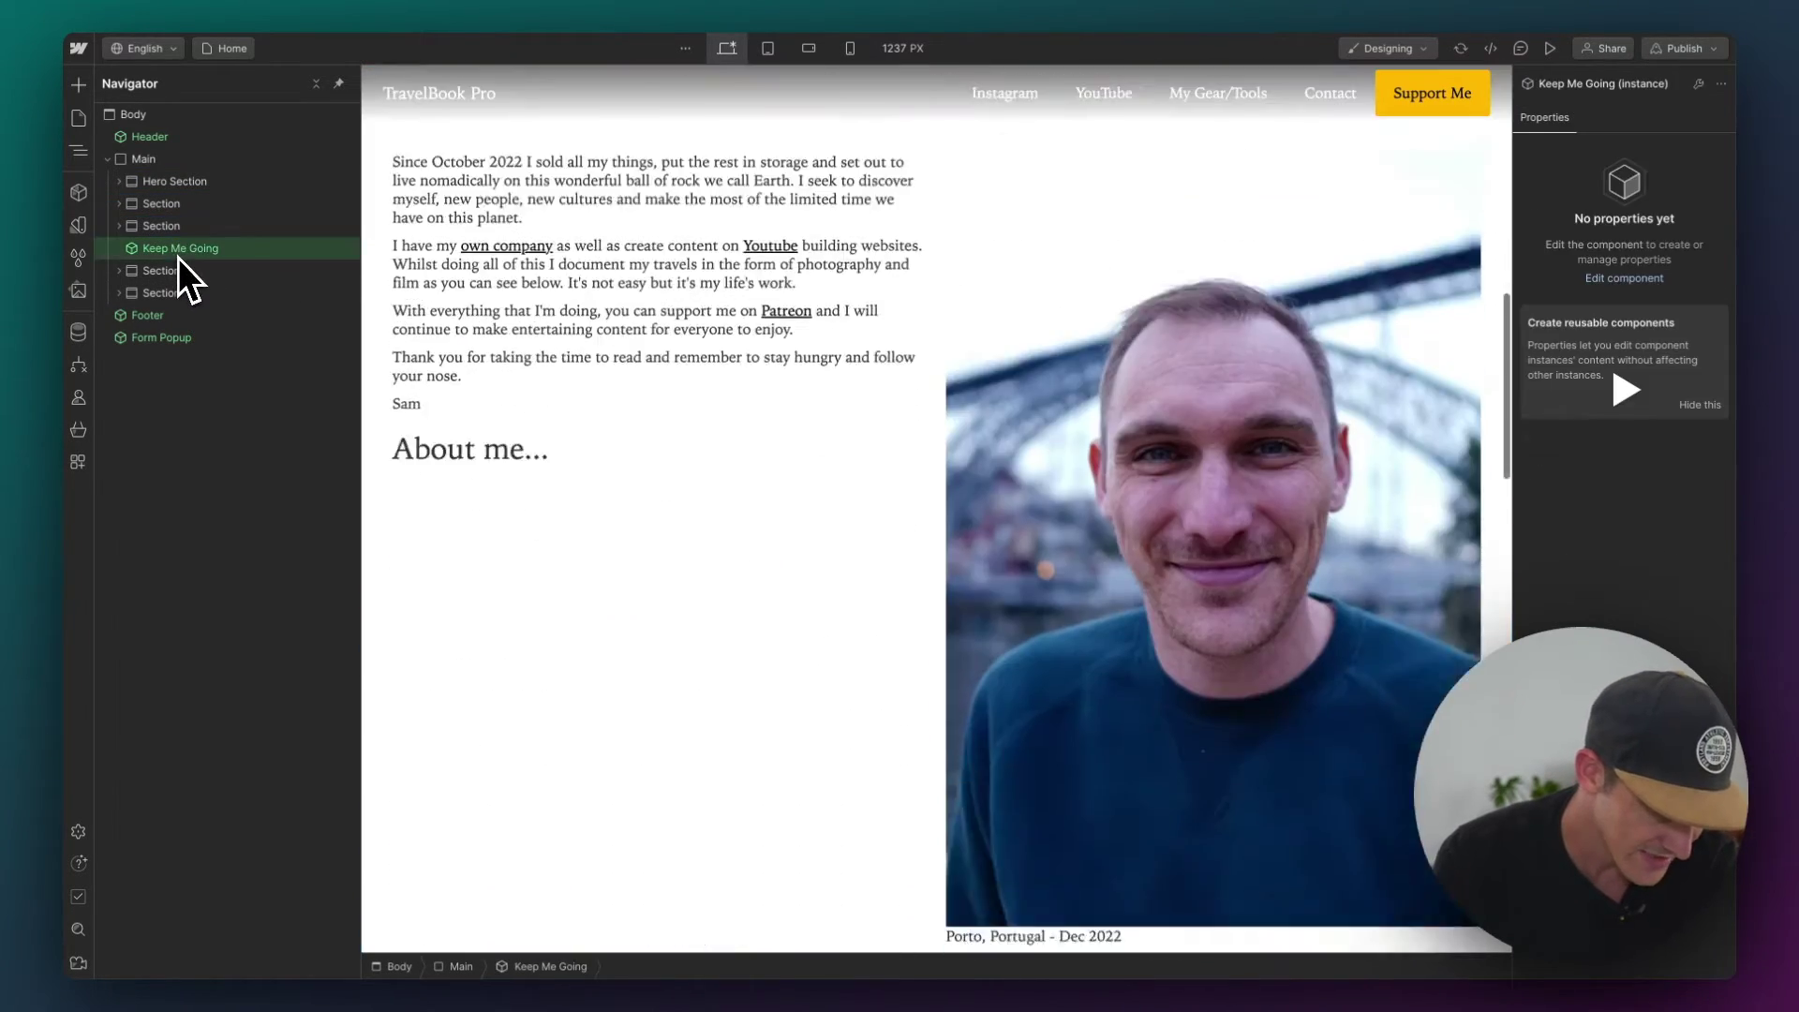
left_click(186, 188)
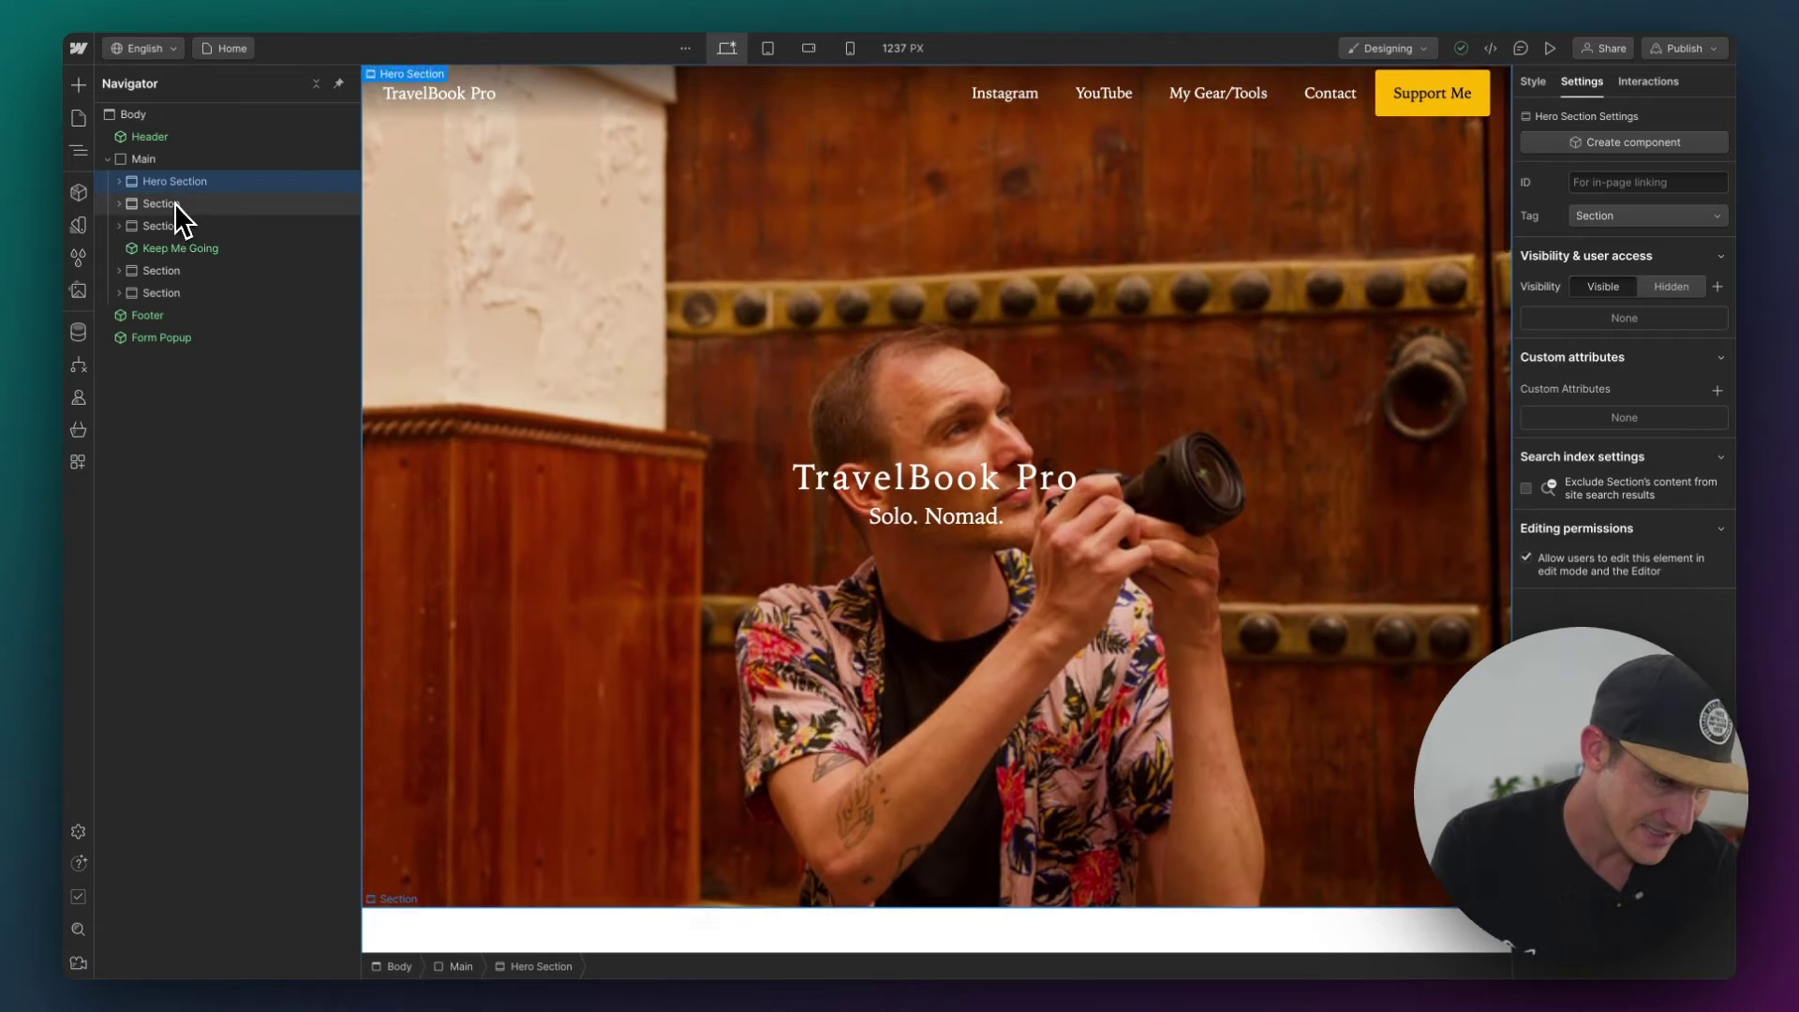
left_click(176, 205)
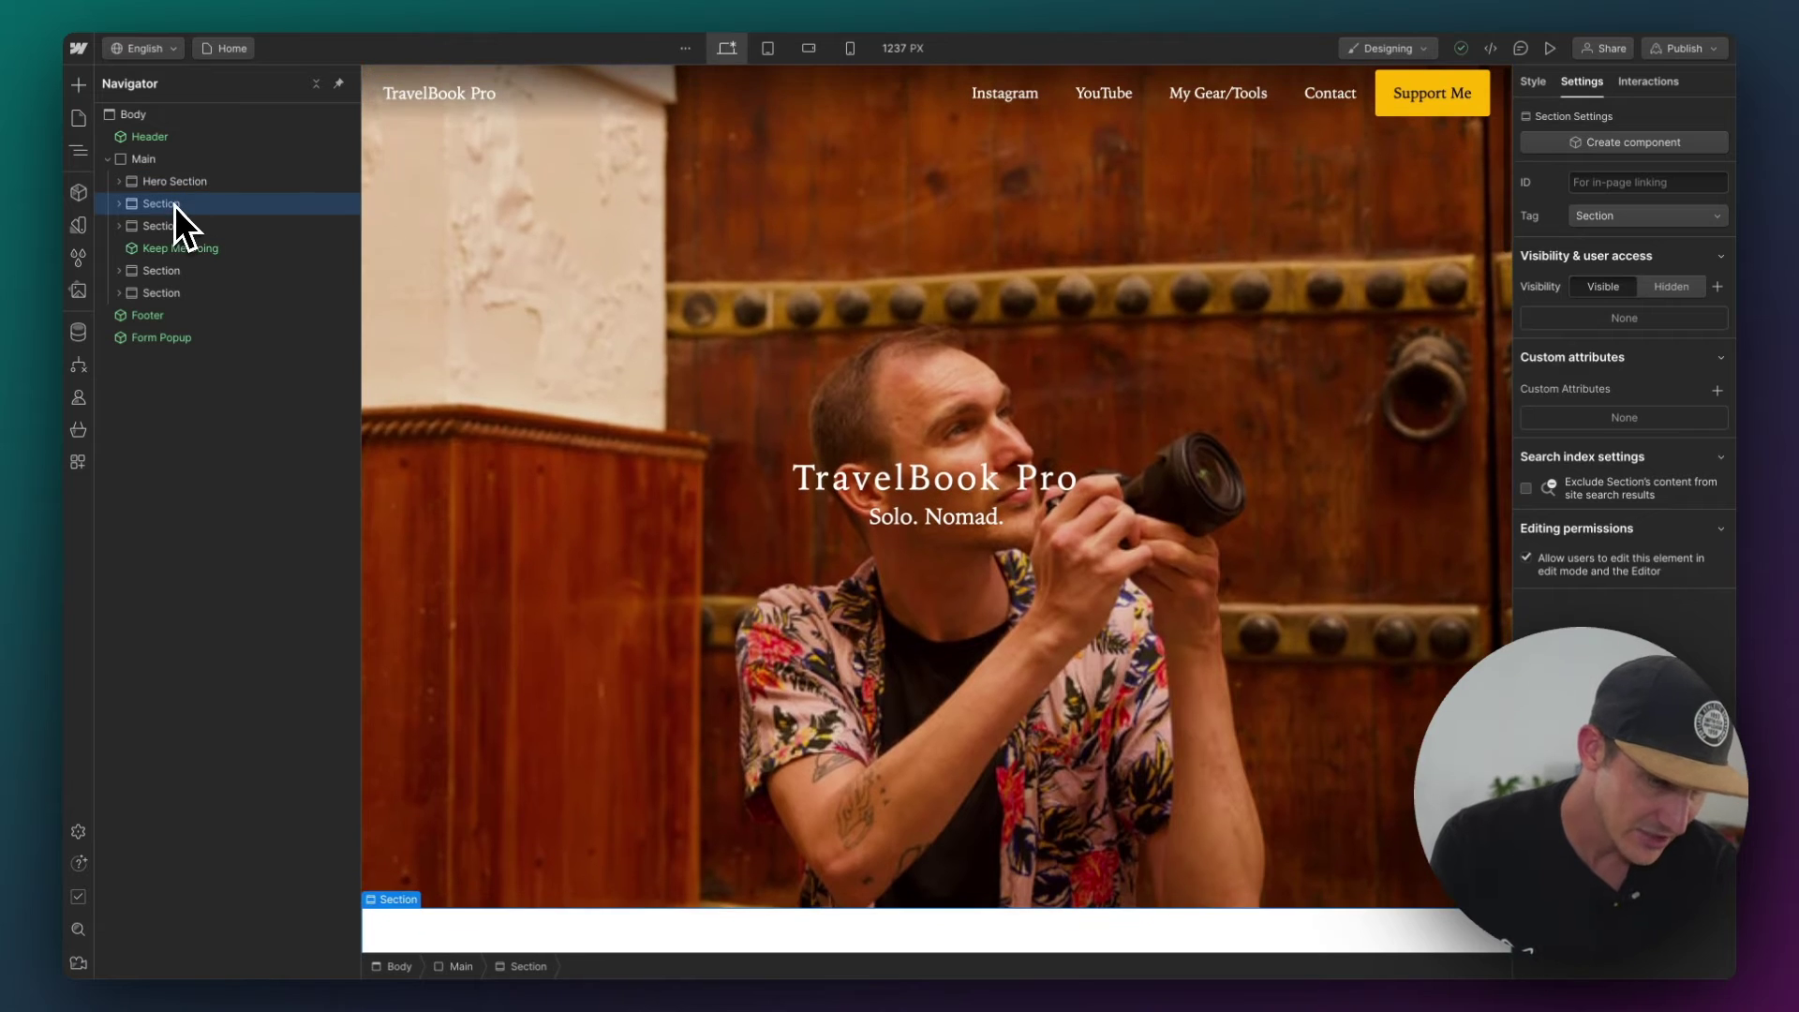
left_click(170, 230)
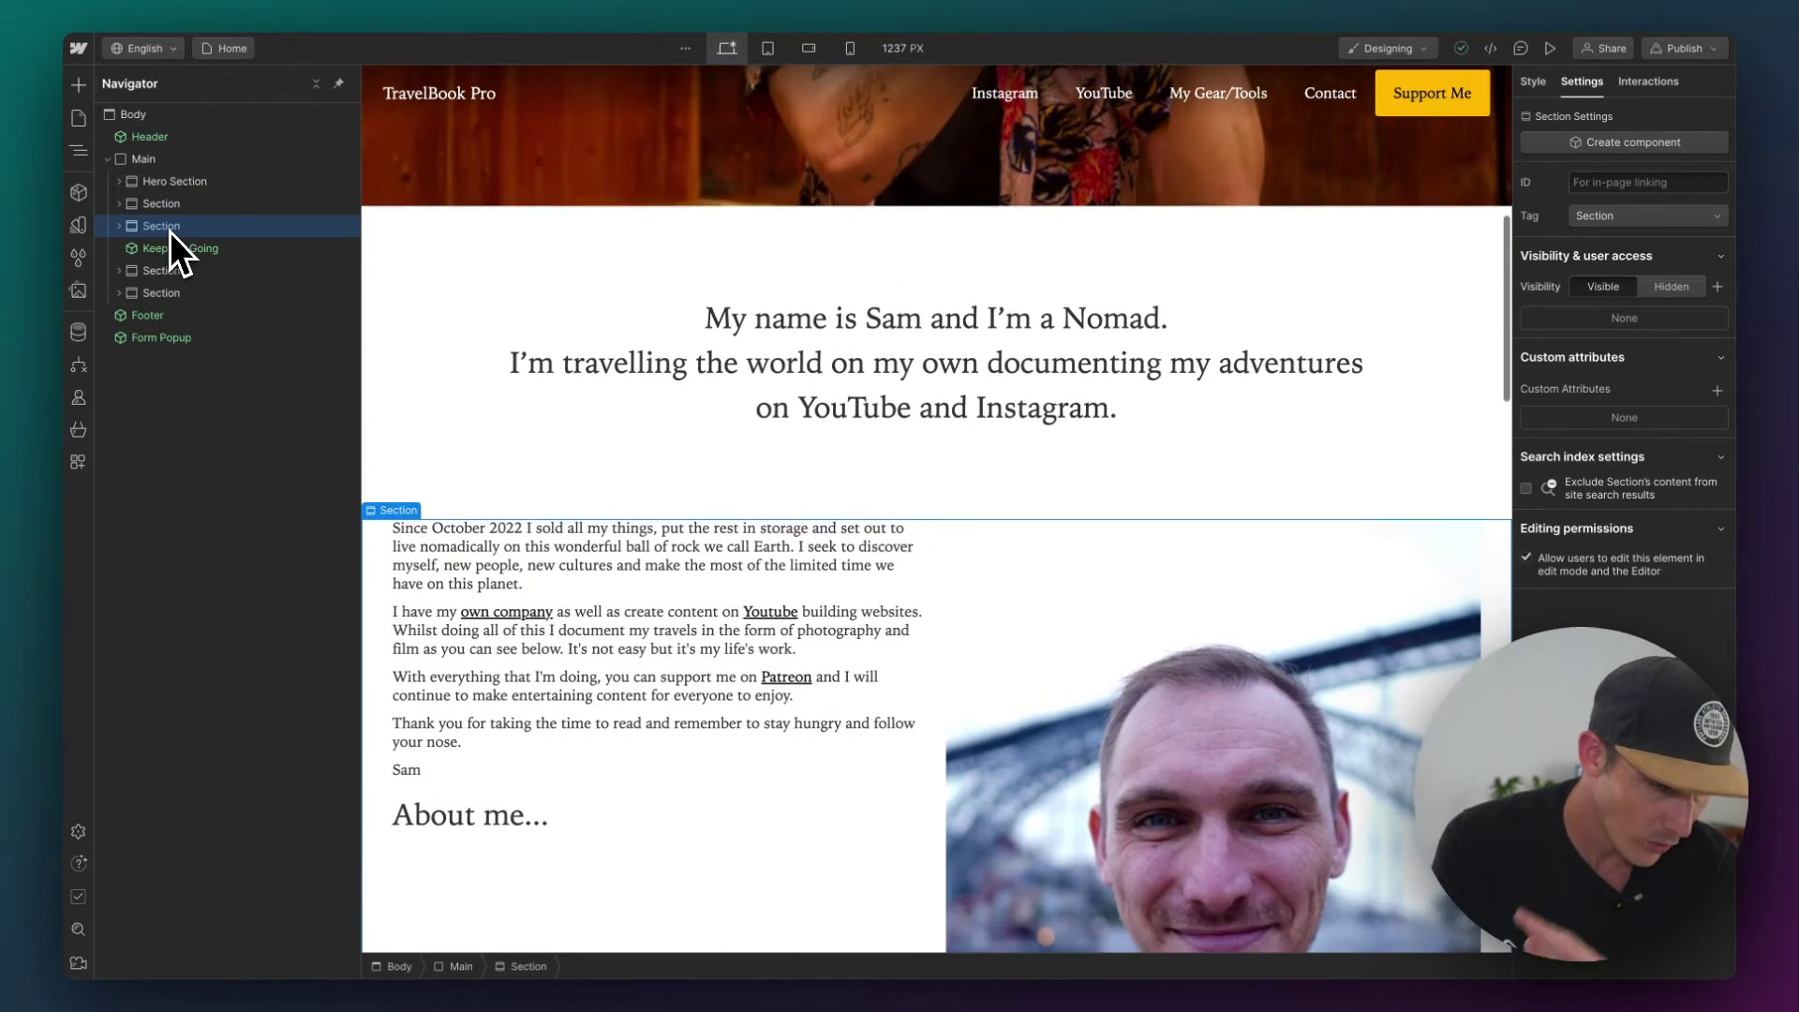
left_click(168, 252)
left_click(168, 294)
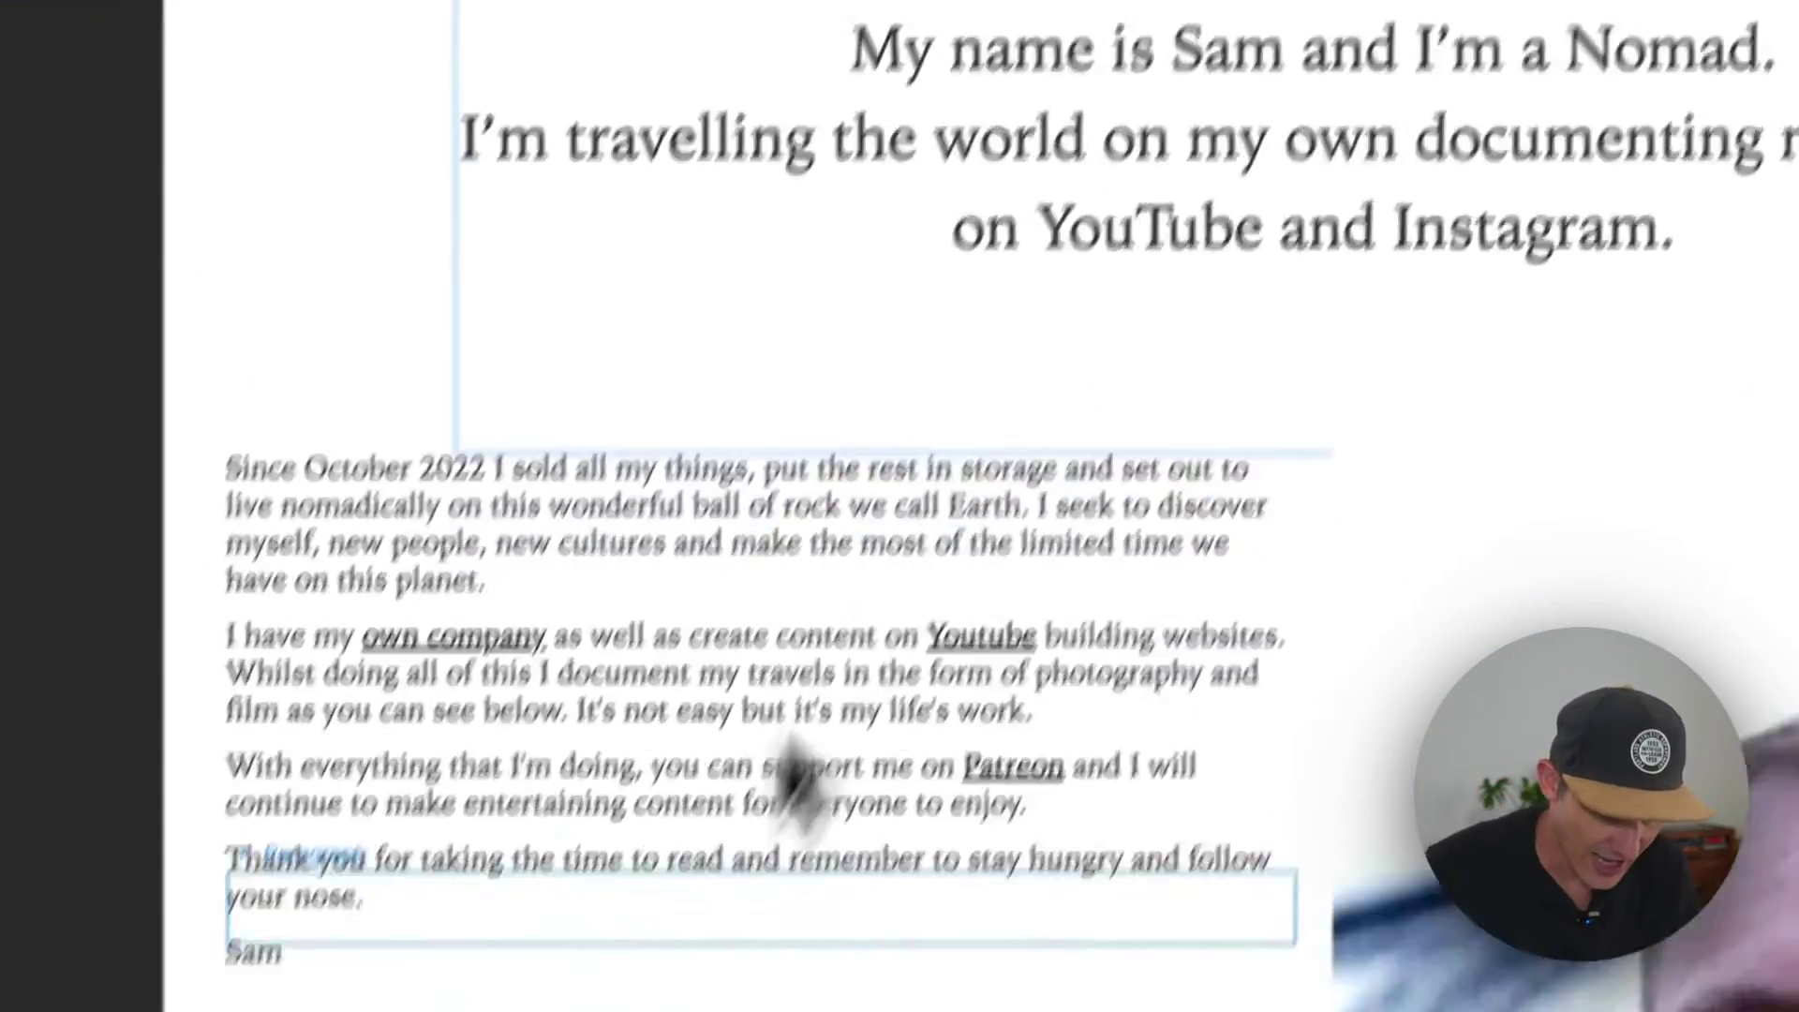
- Open the Keep Me Going component for editing and select its heading
scroll(741, 815, "down", 10)
left_click(1063, 578)
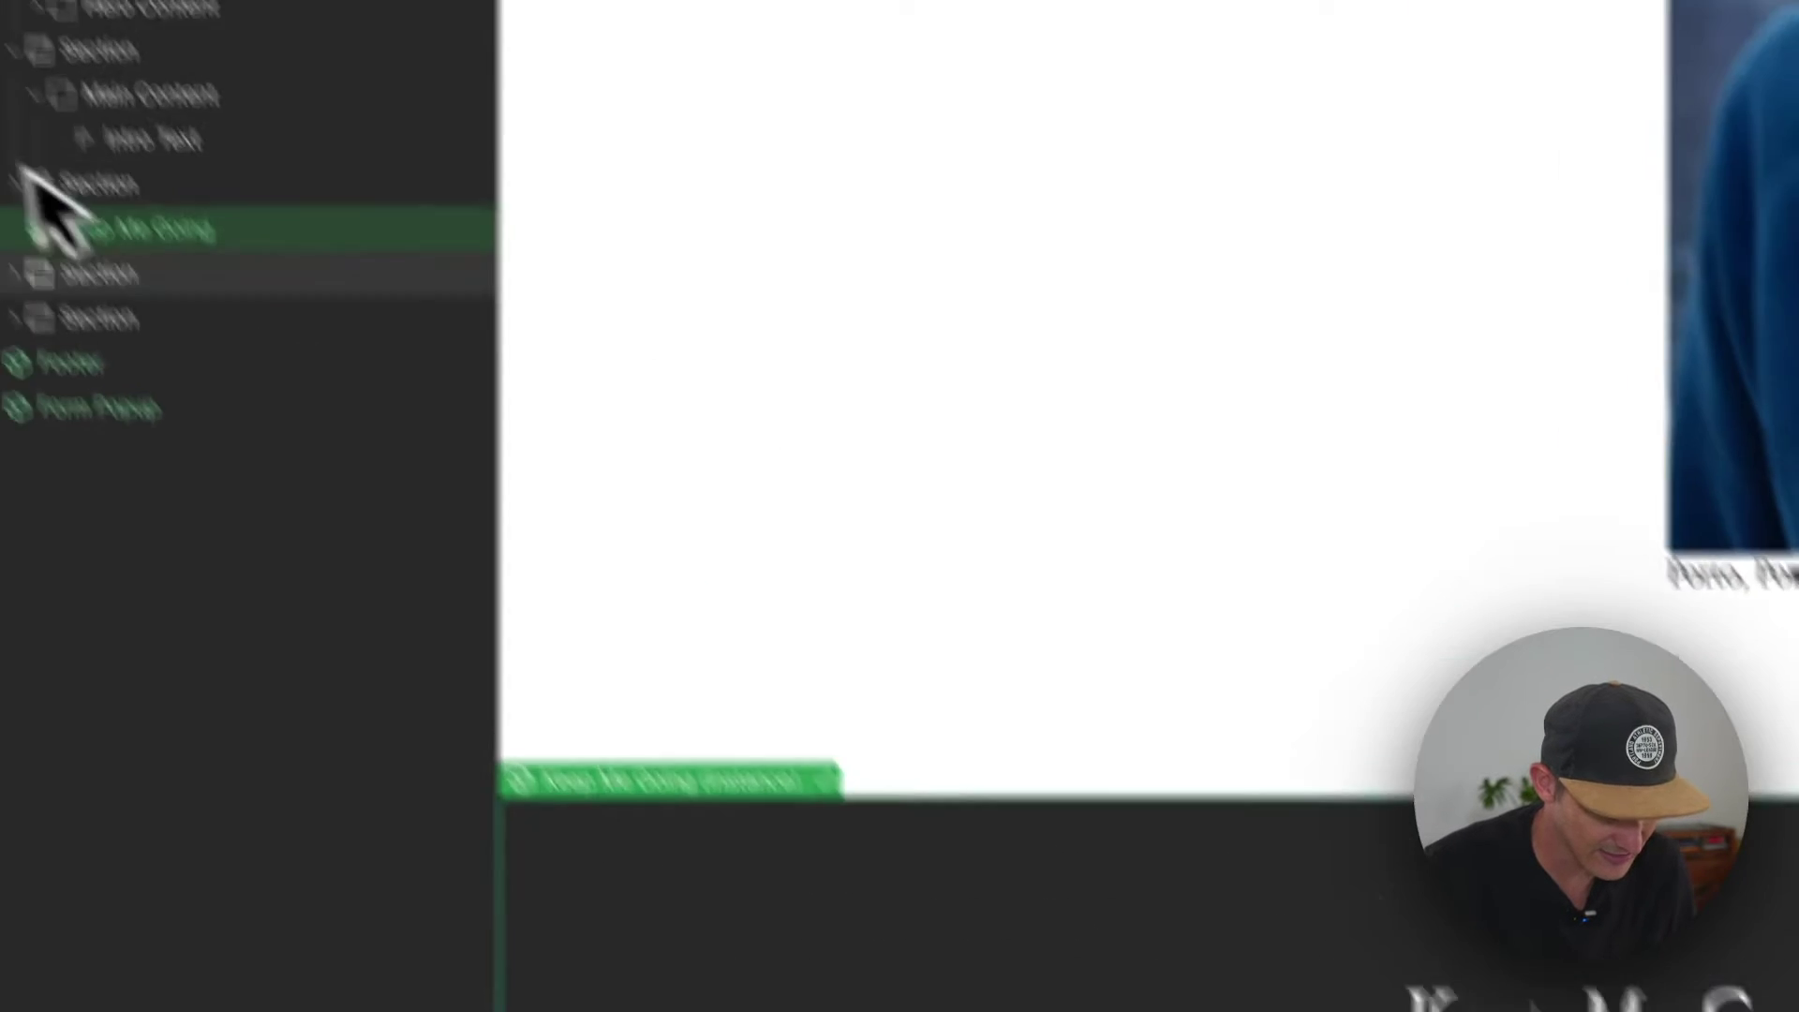
double_click(1311, 899)
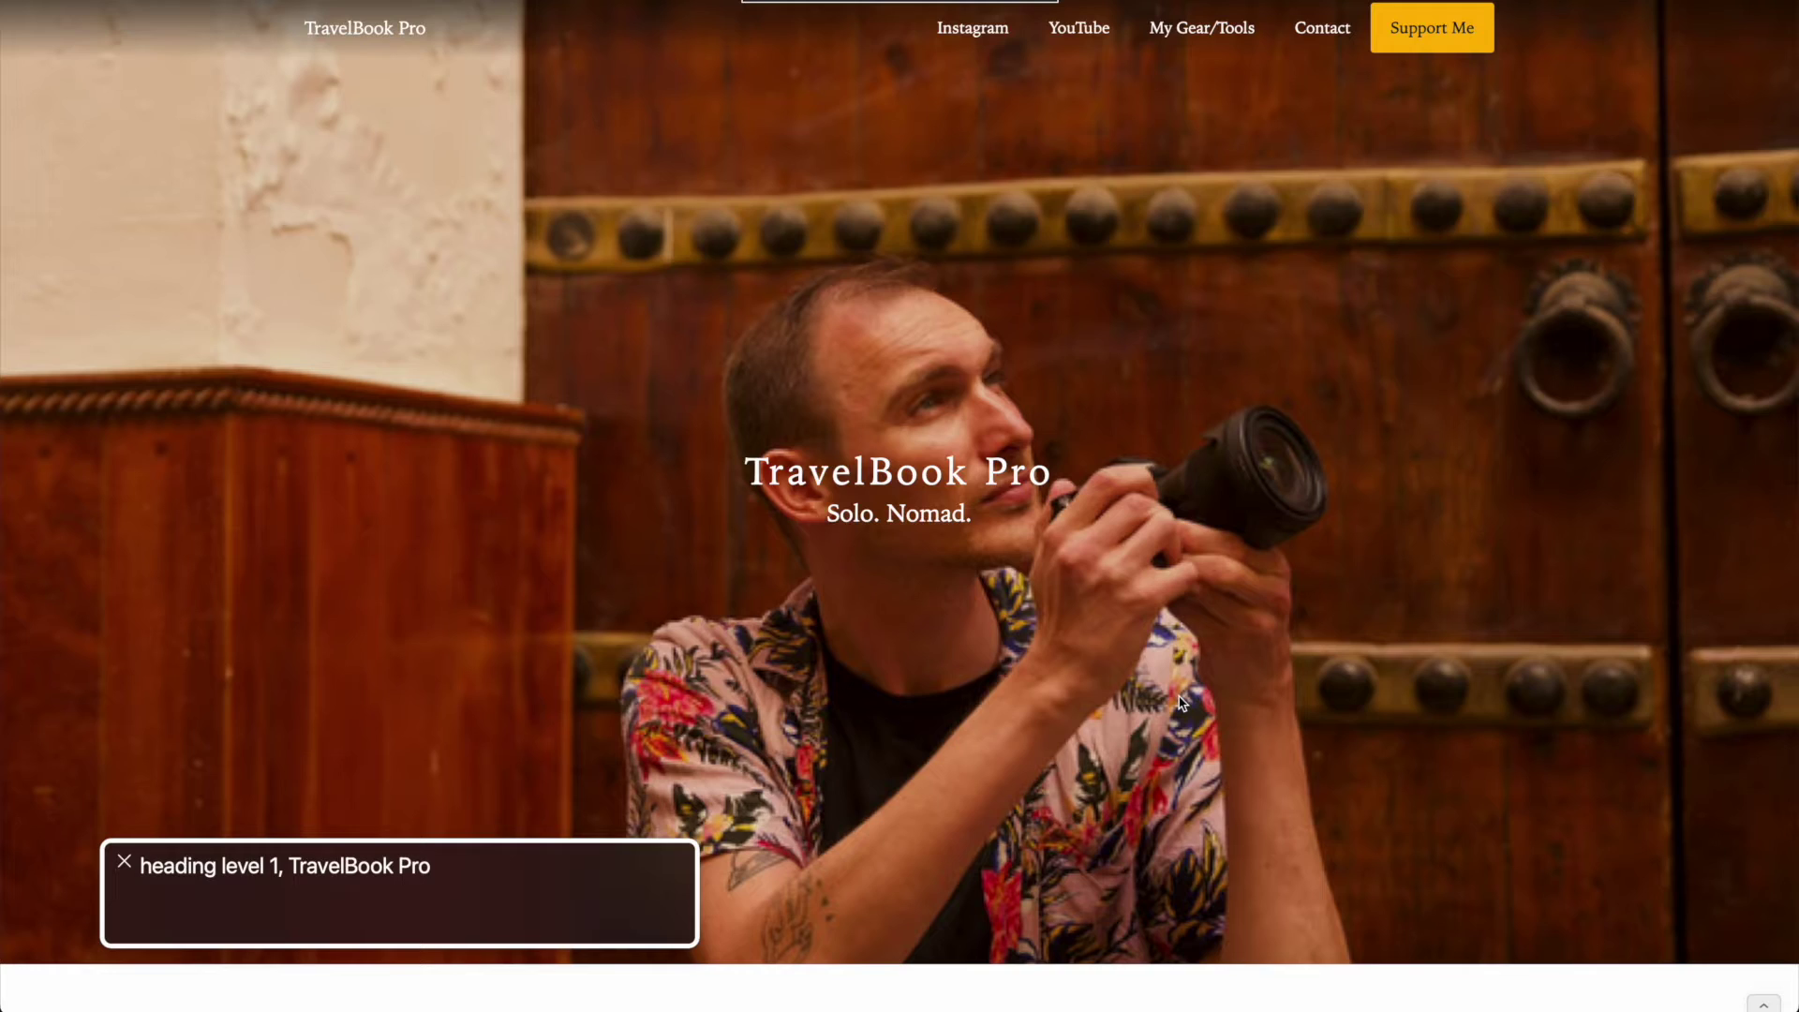
- Move through the published page's headings with the screen reader
key("ctrl+alt+super+h")
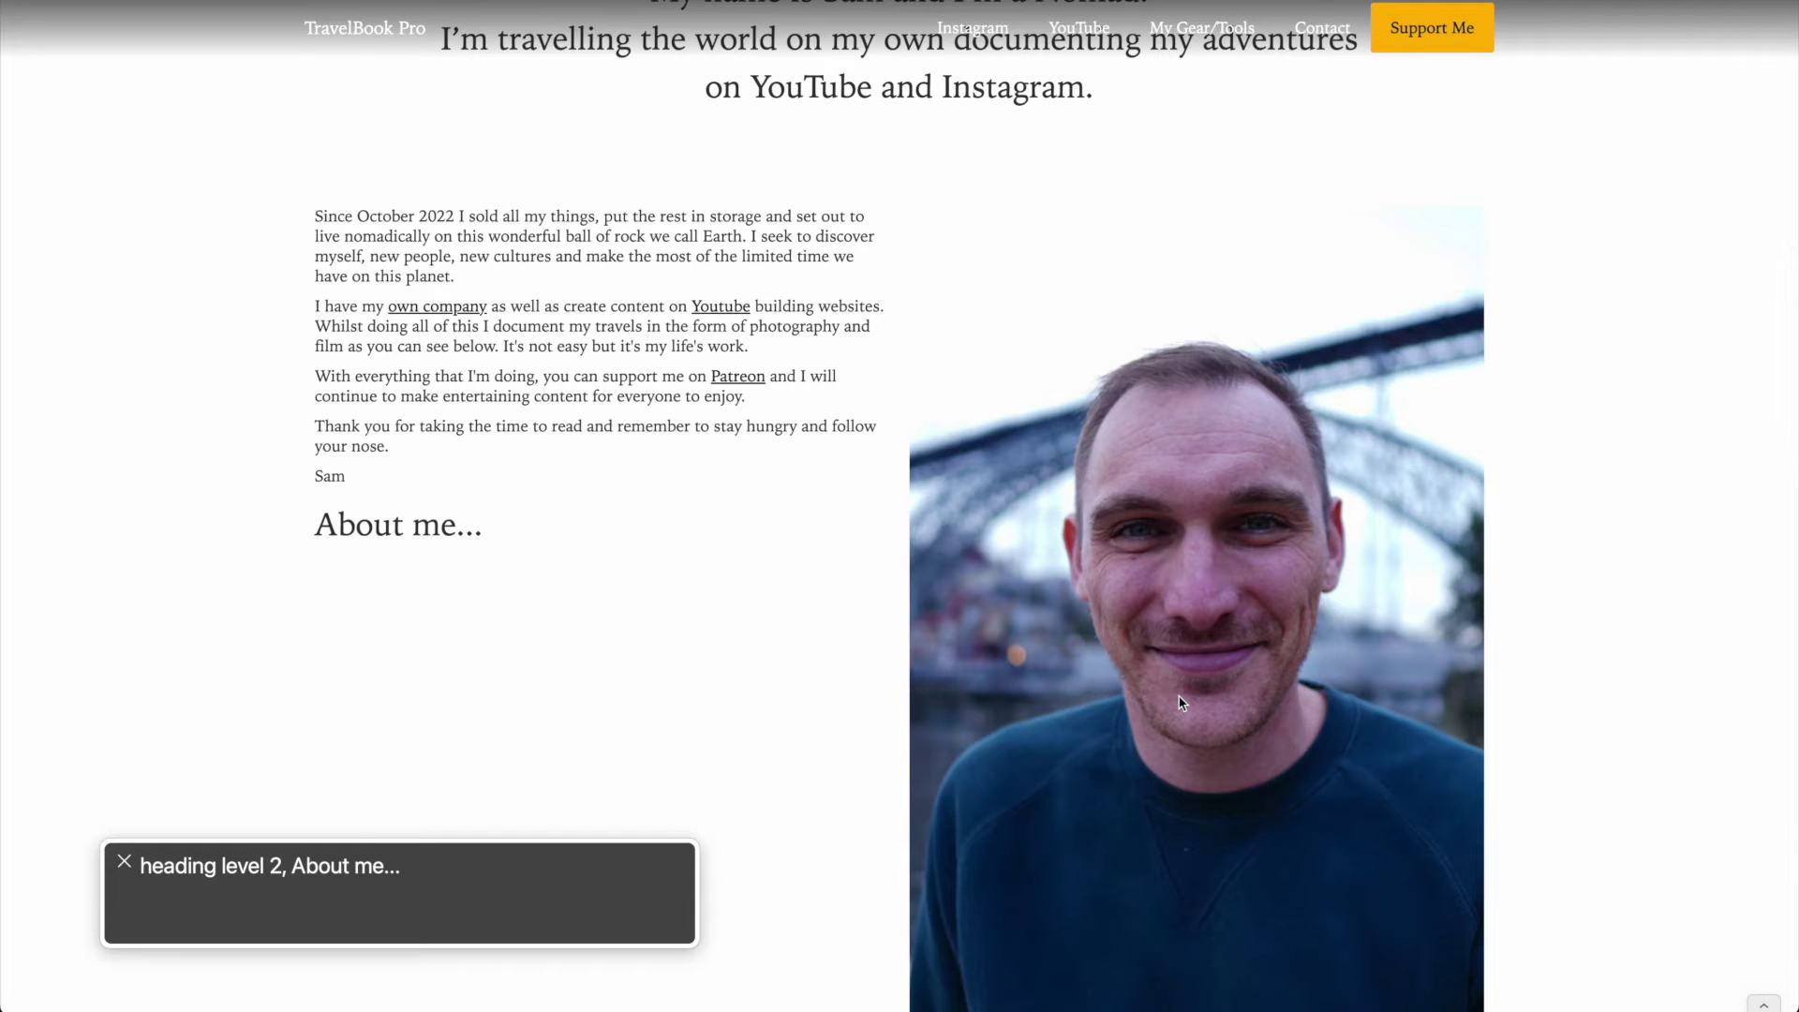
key("ctrl+alt+super+h")
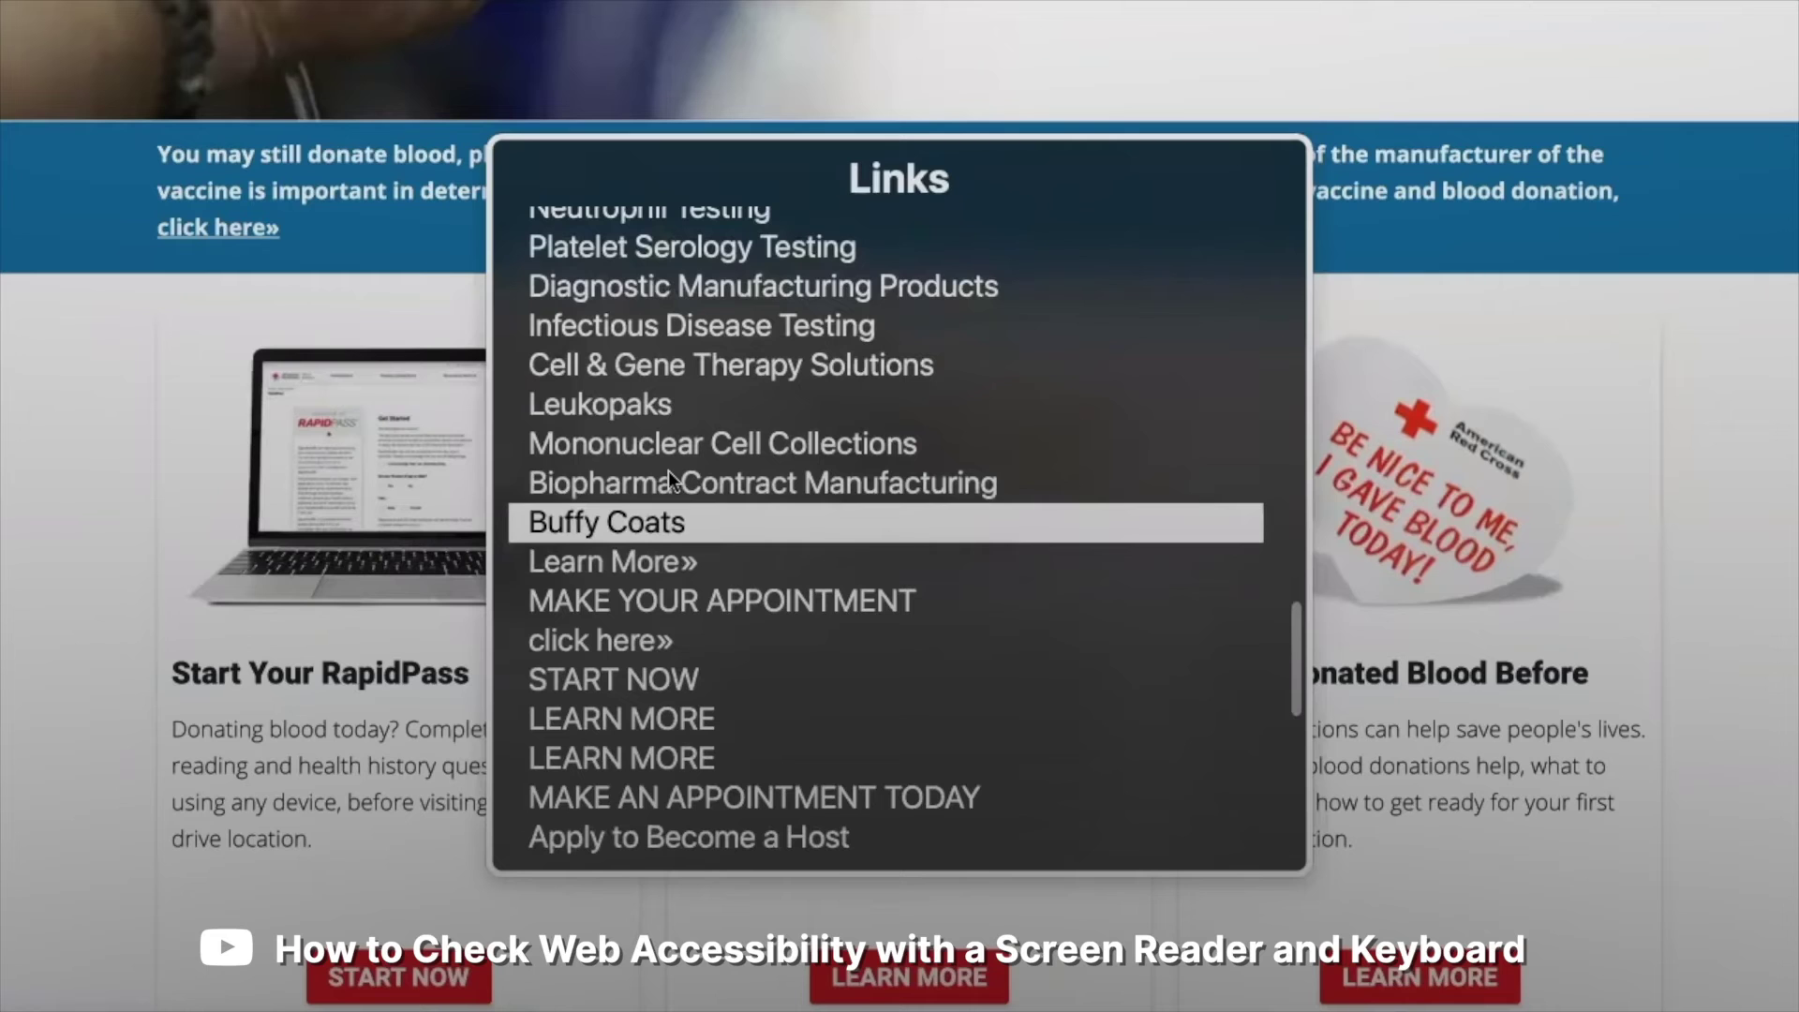
- Move through the screen reader's list of links, going down from Buffy Coats past START NOW
key("Down")
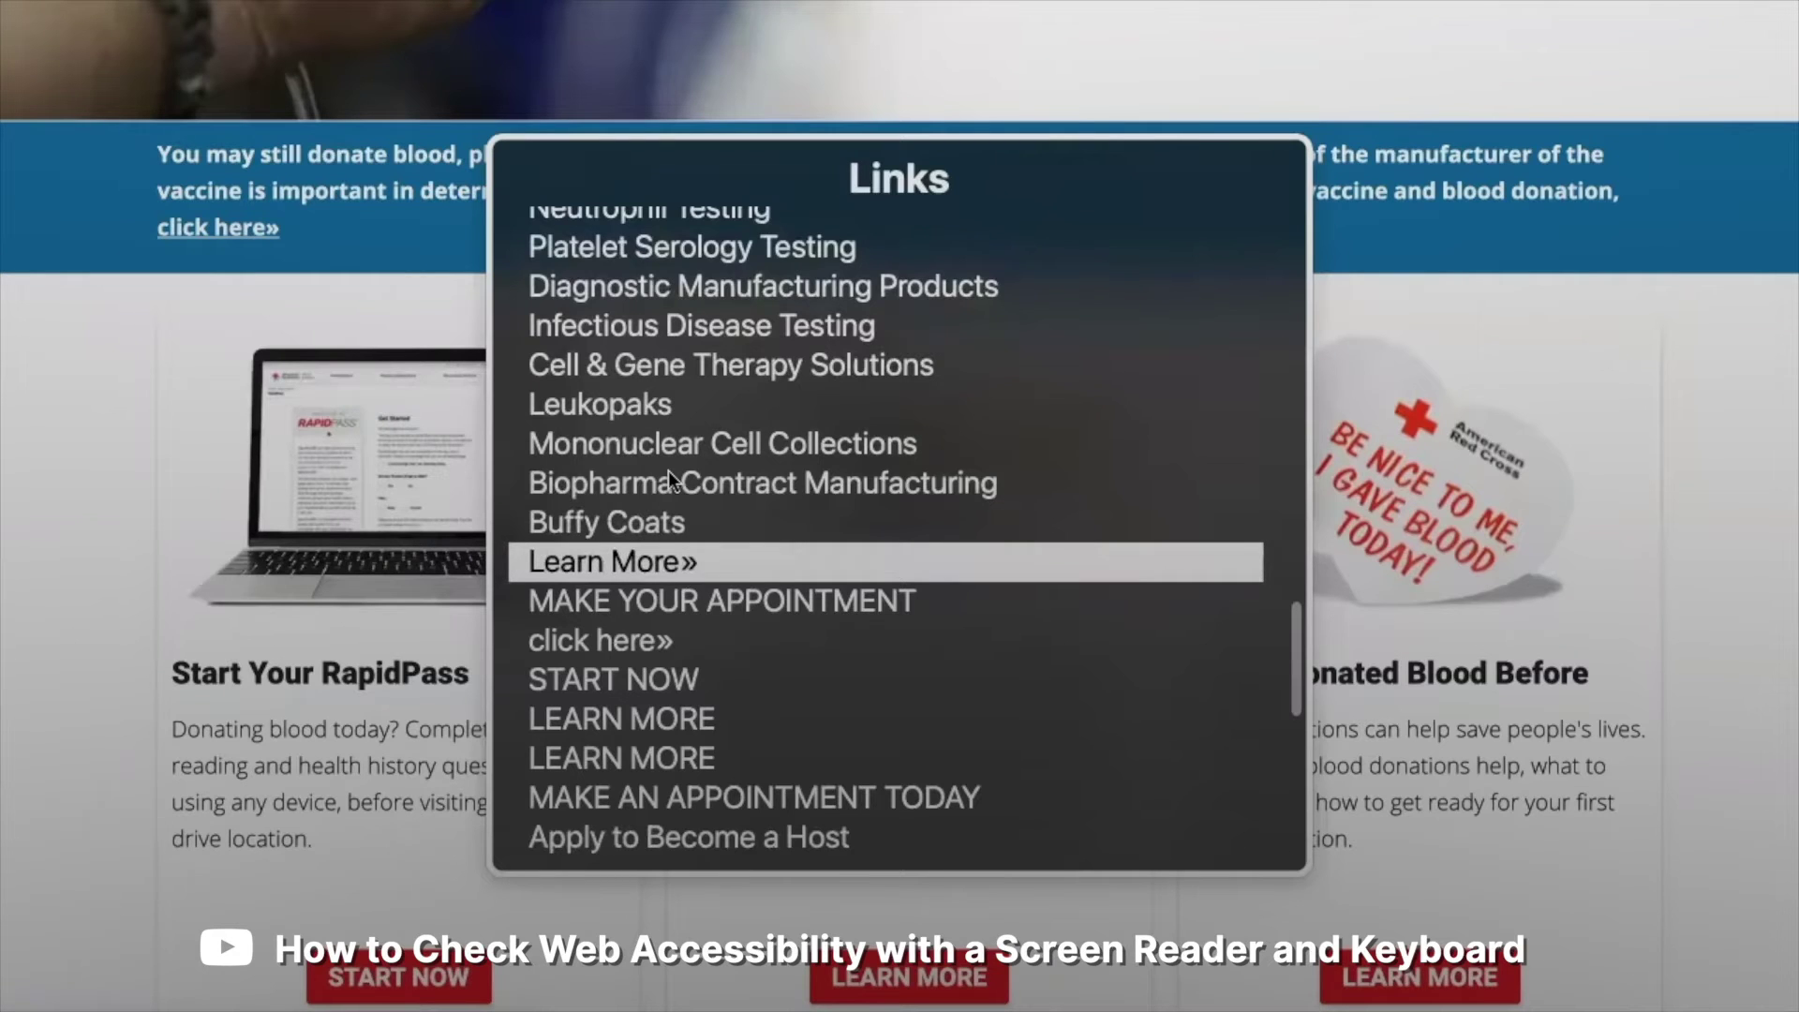
key("Down")
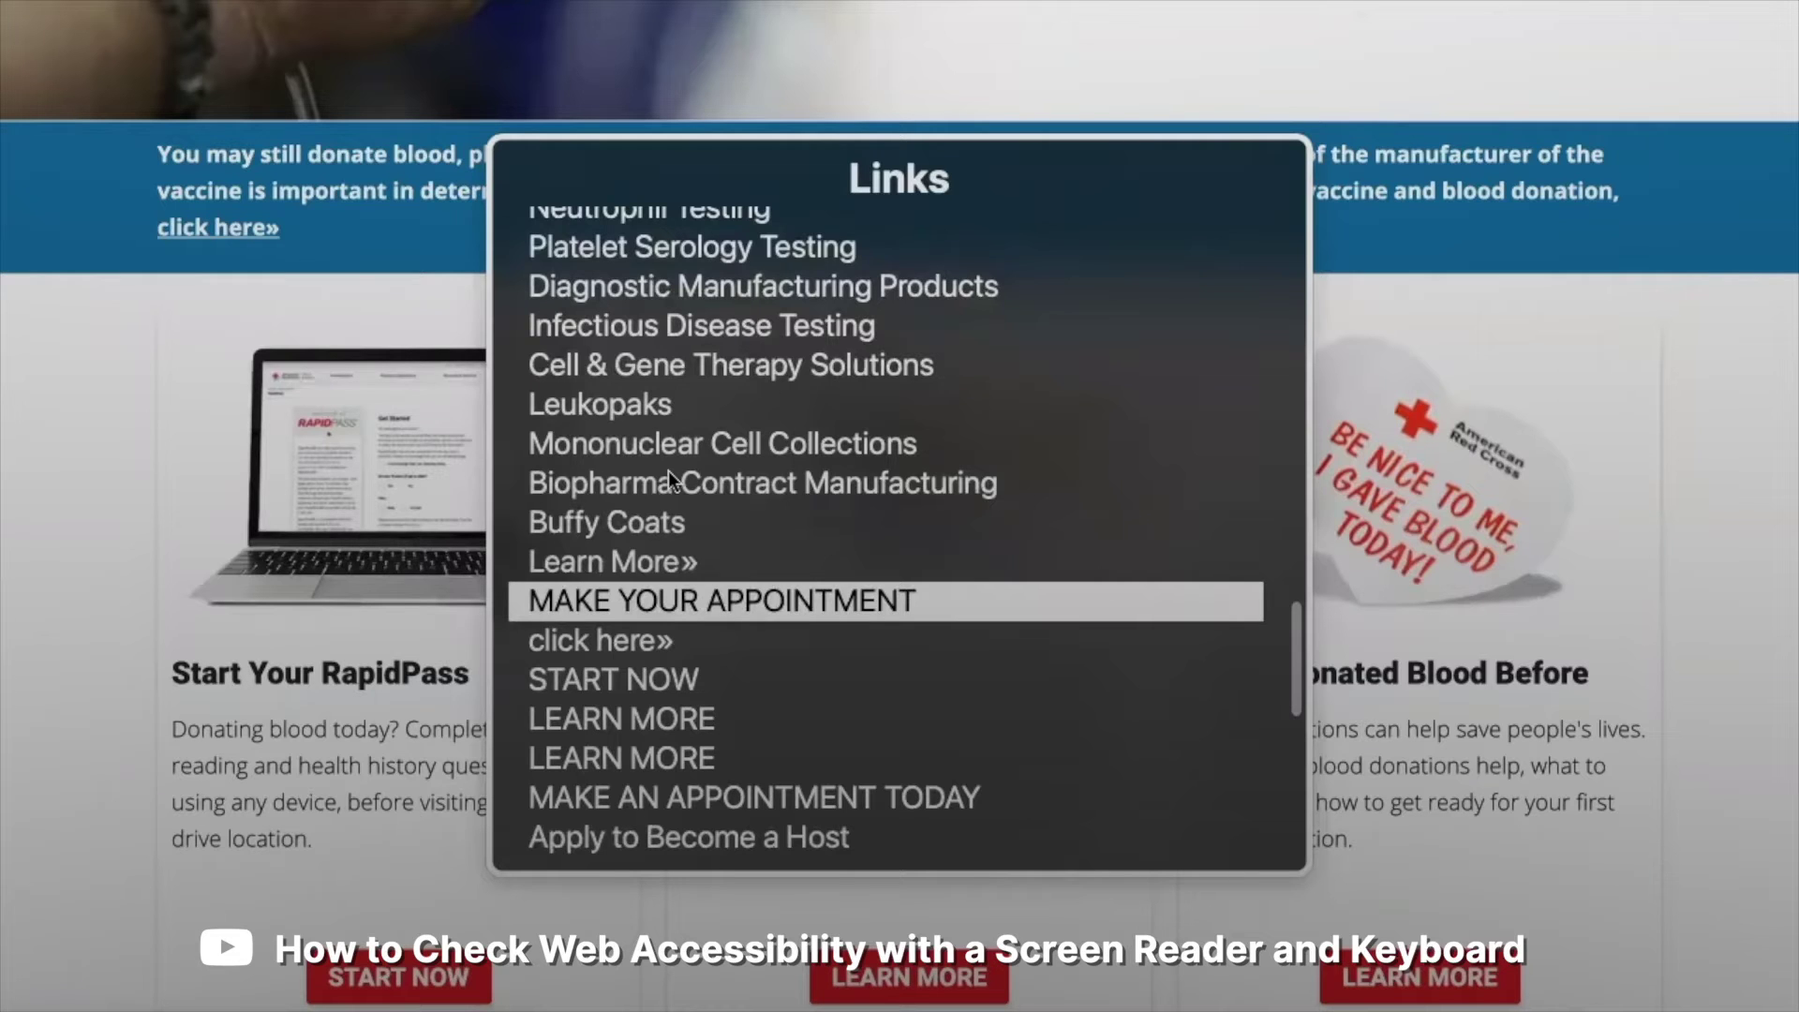
key("Down")
key("Down")
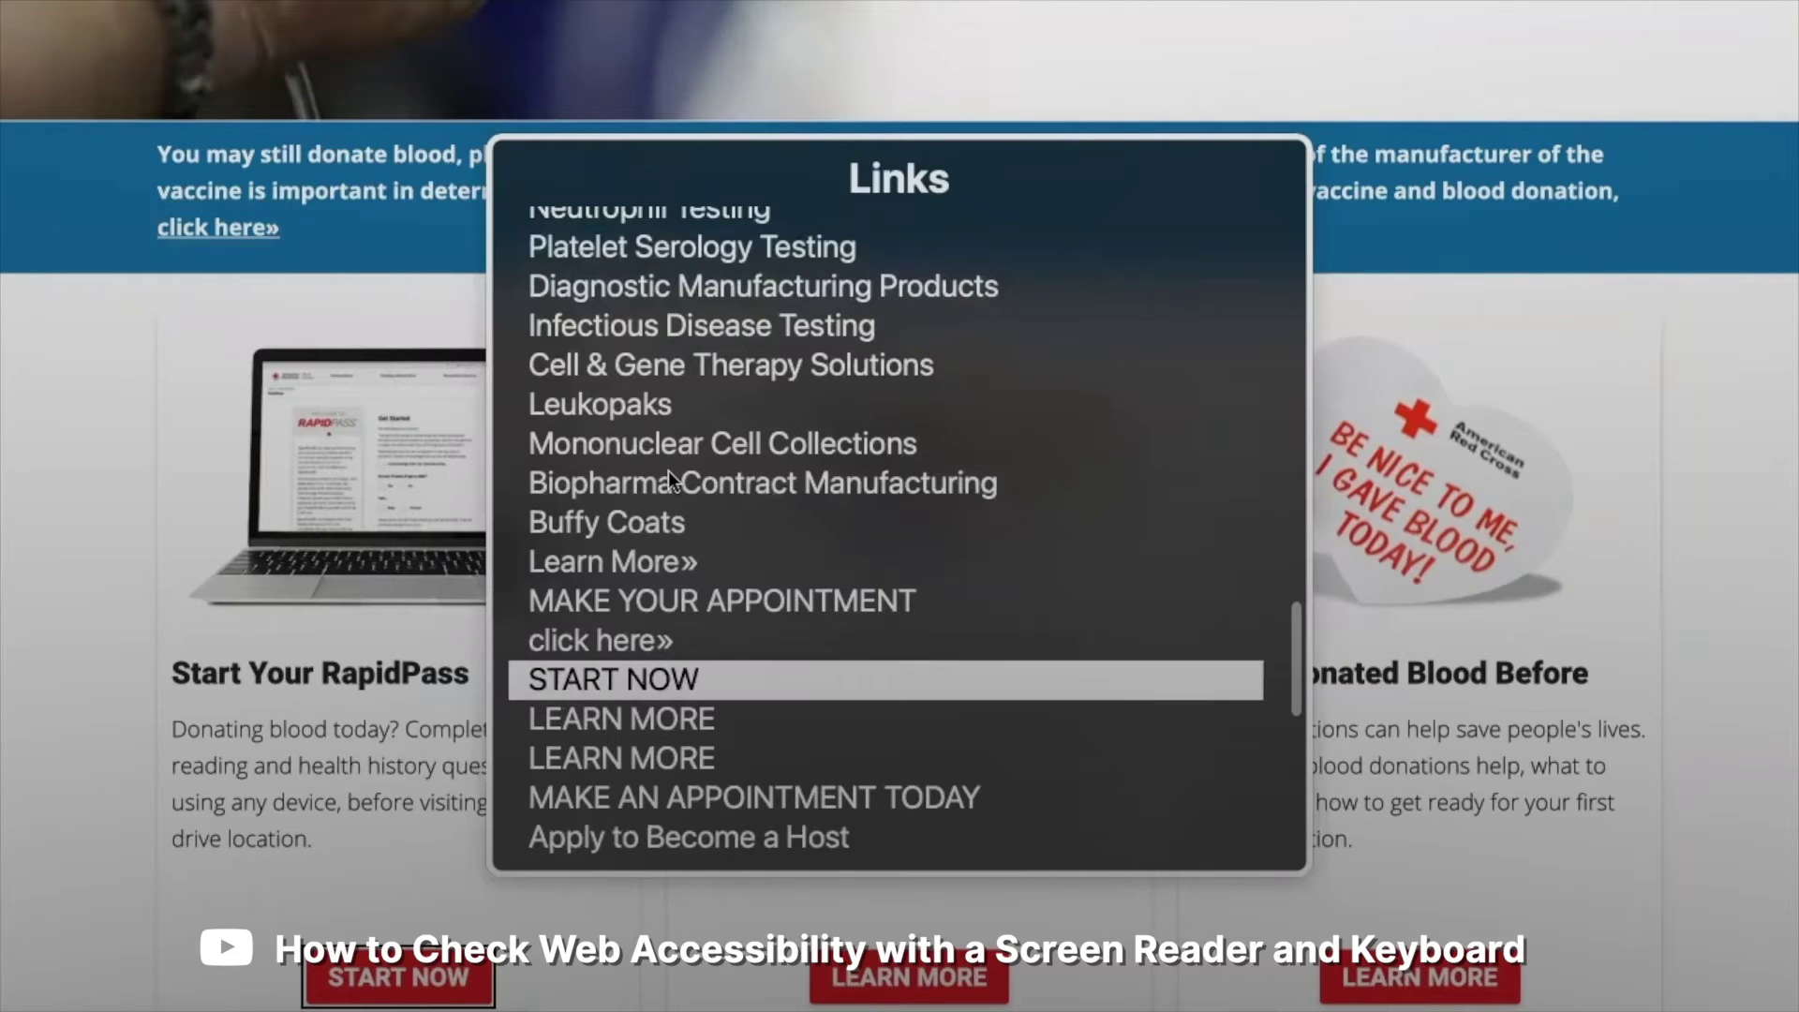
key("Down")
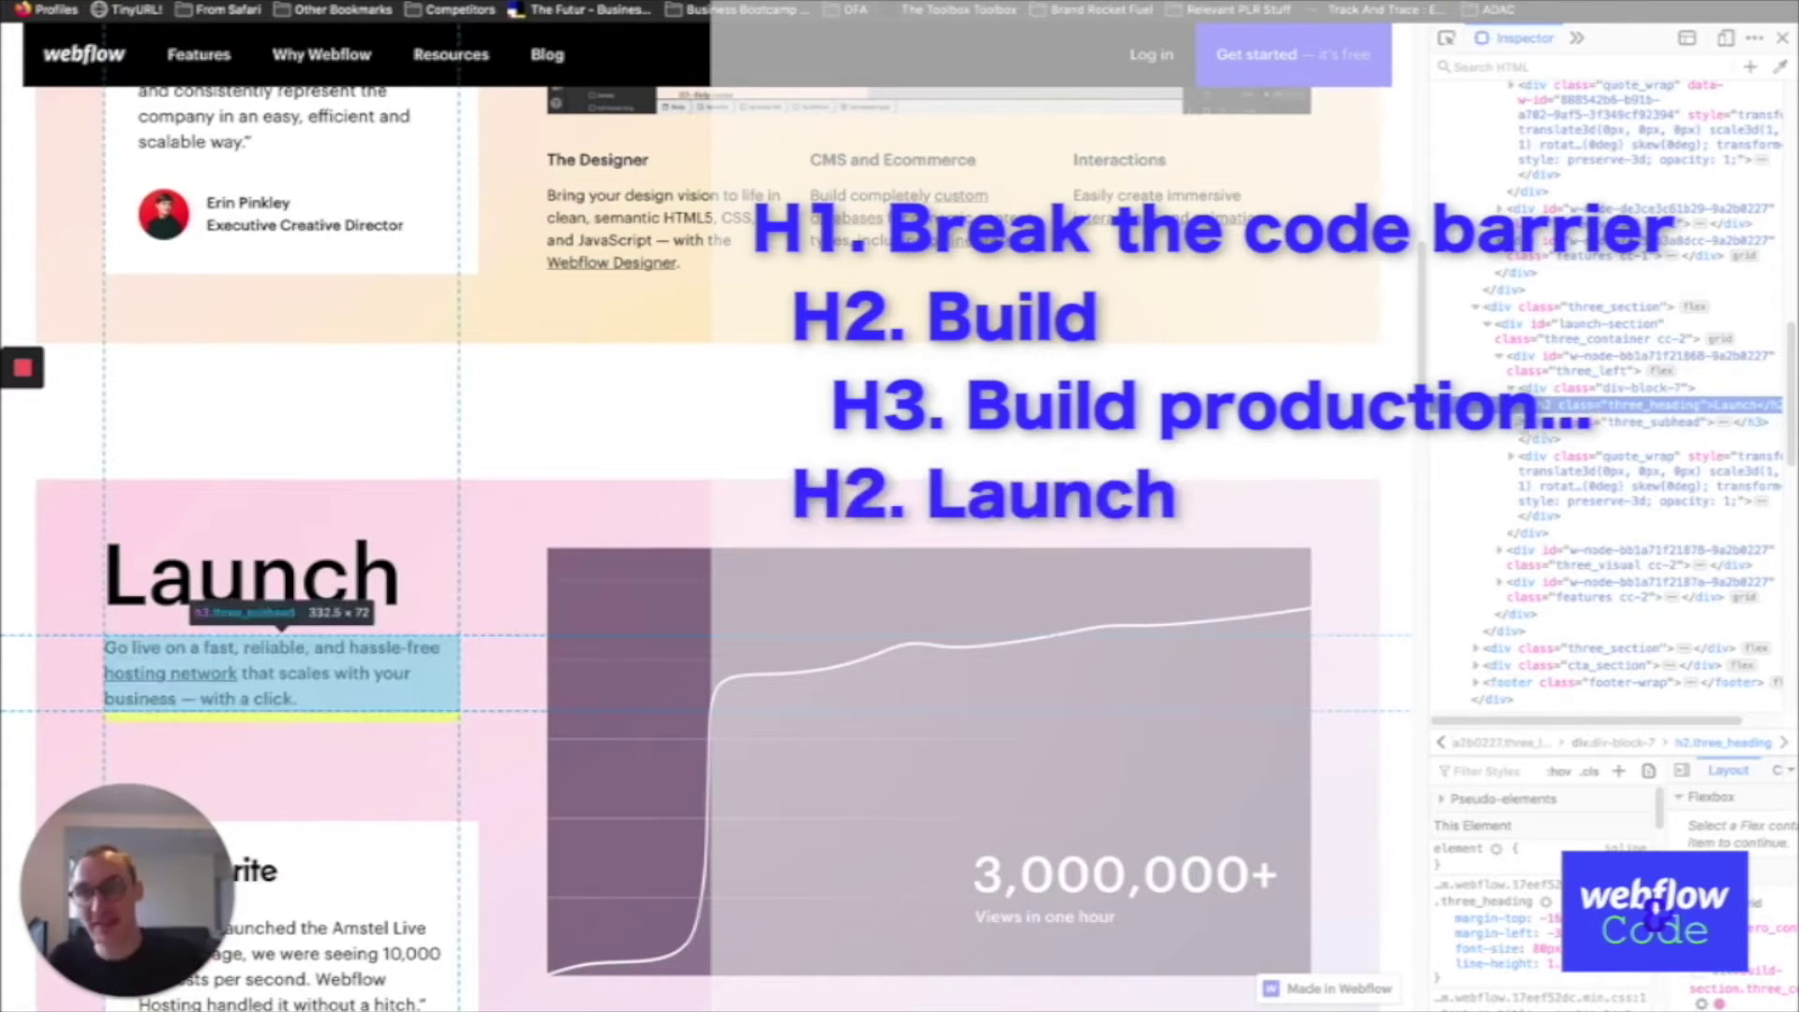
- Try to split the Keep Me Going heading by duplicating it and shortening the first copy to "Keep Me"
scroll(707, 549, "up", 4)
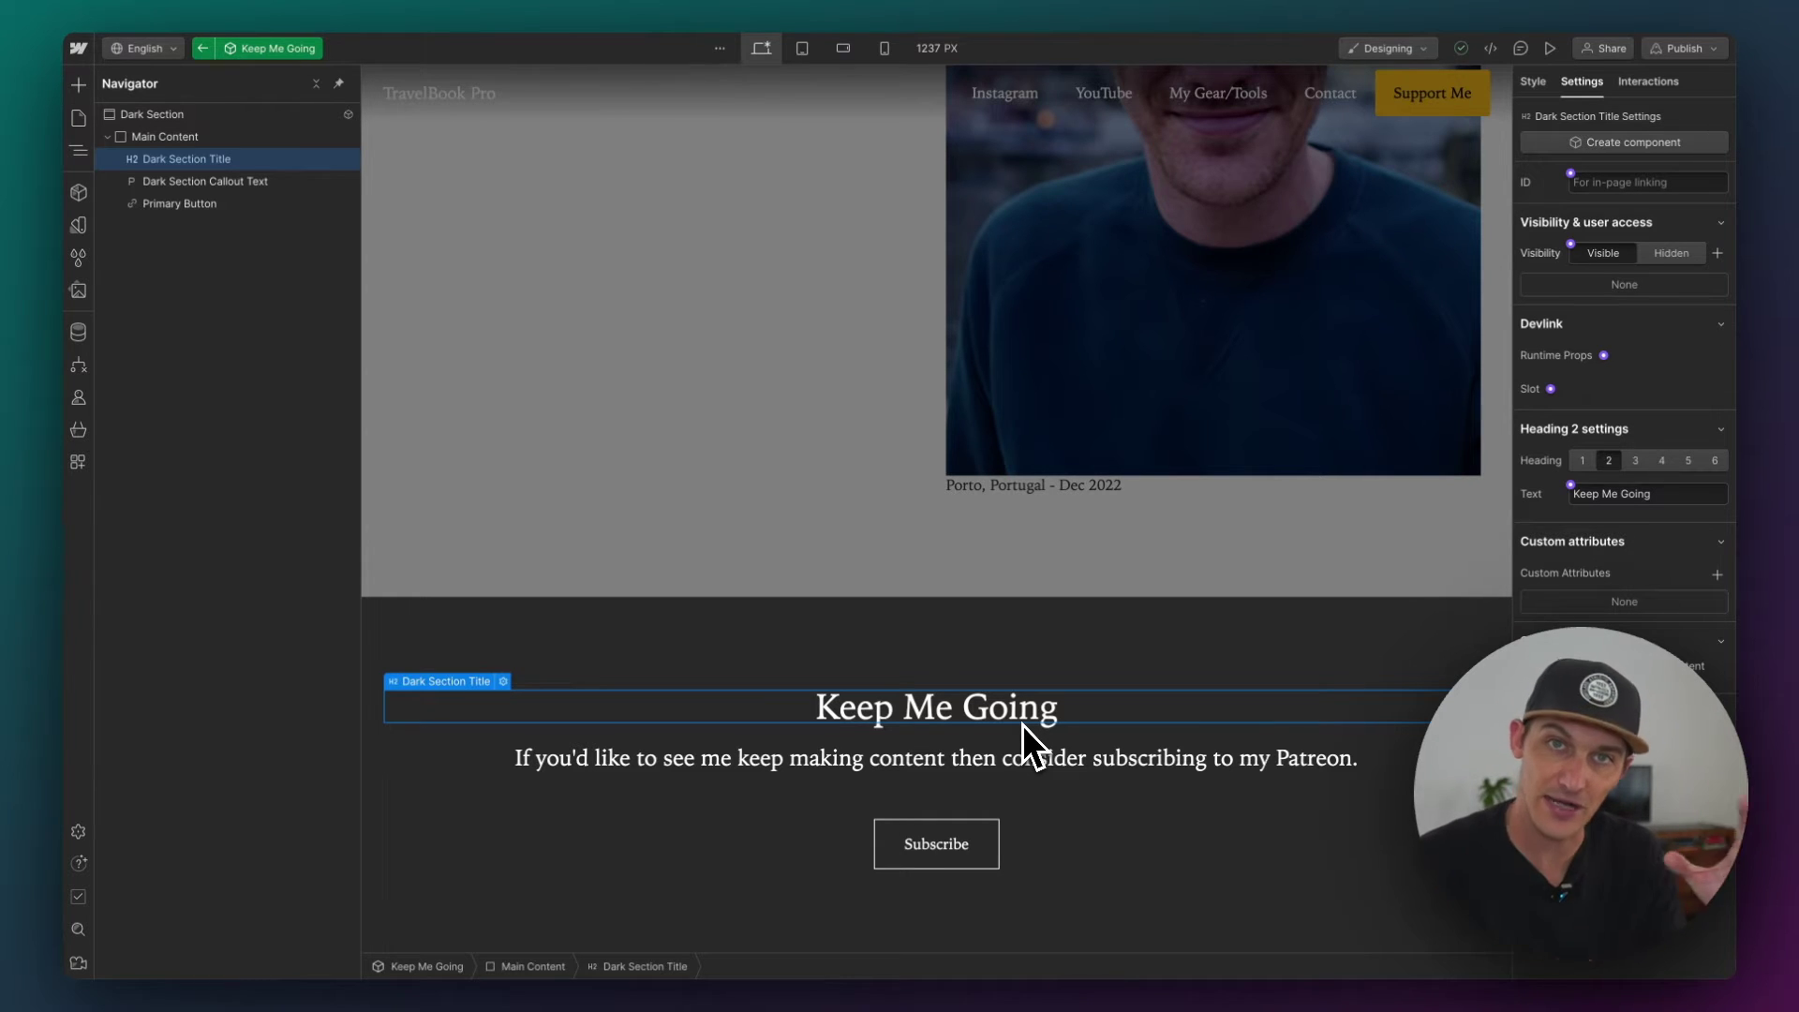
left_click_drag(1022, 724, 817, 691)
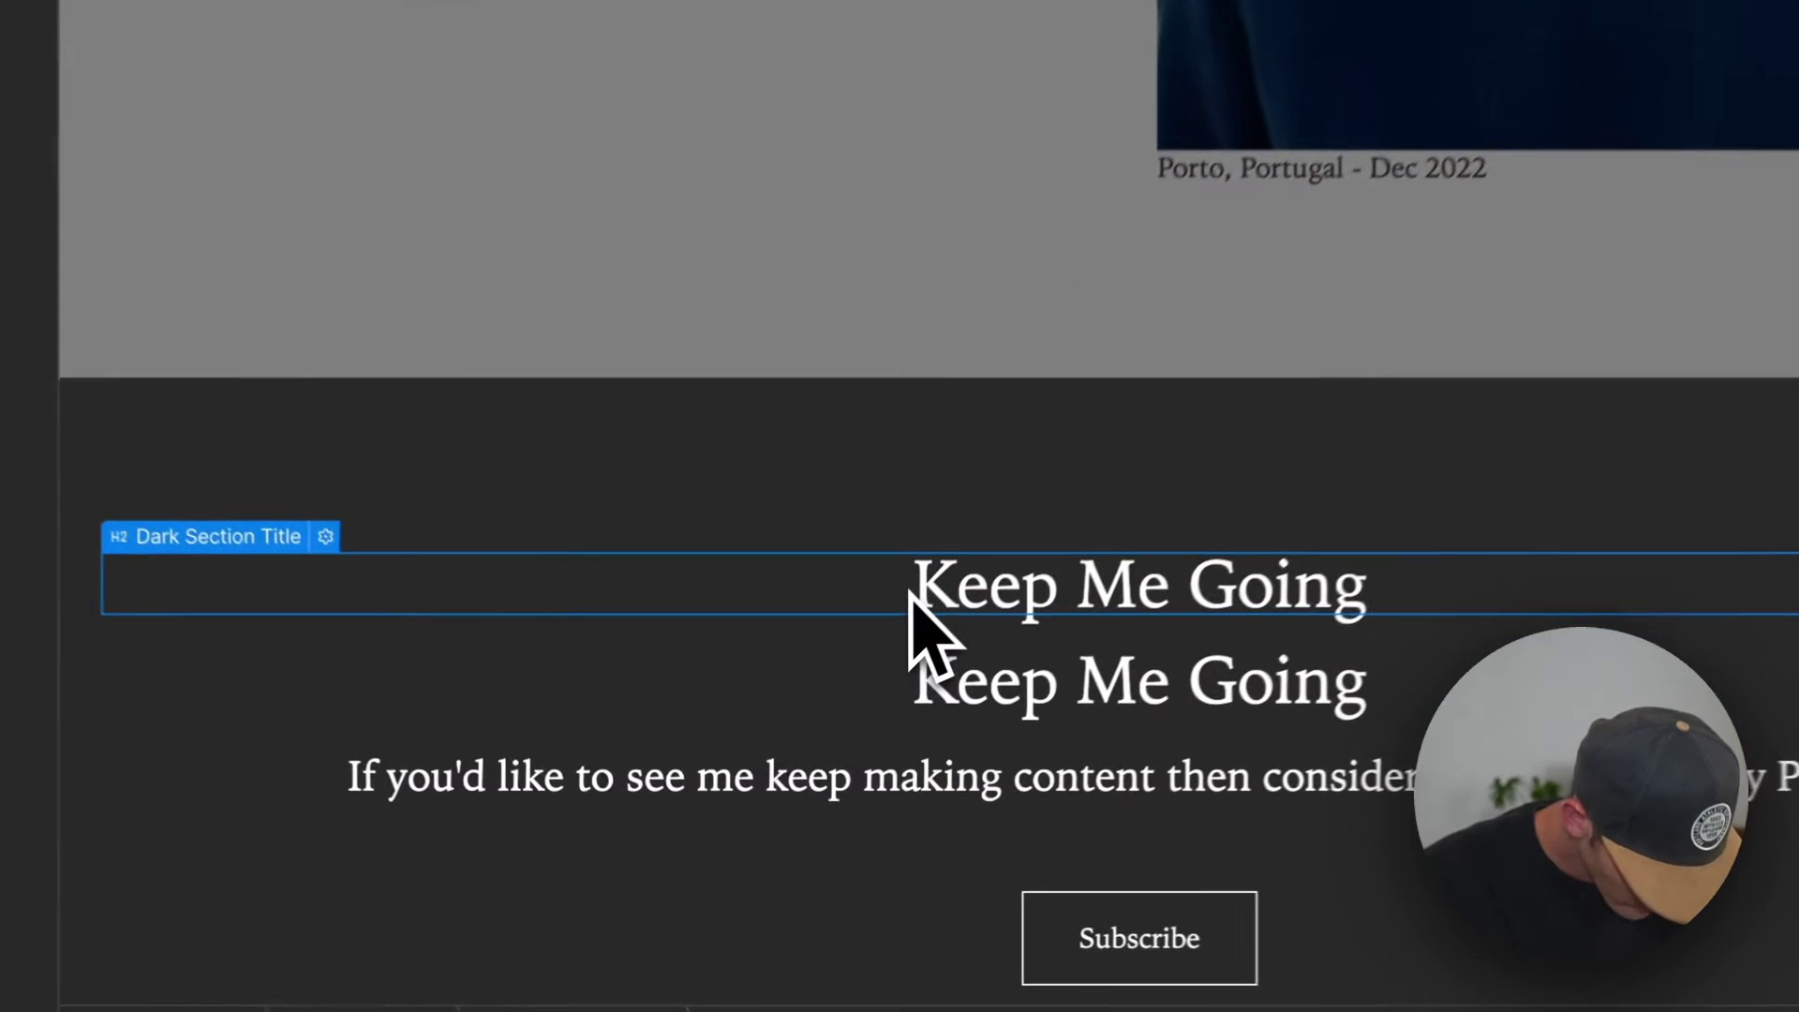
double_click(1250, 591)
key("BackSpace")
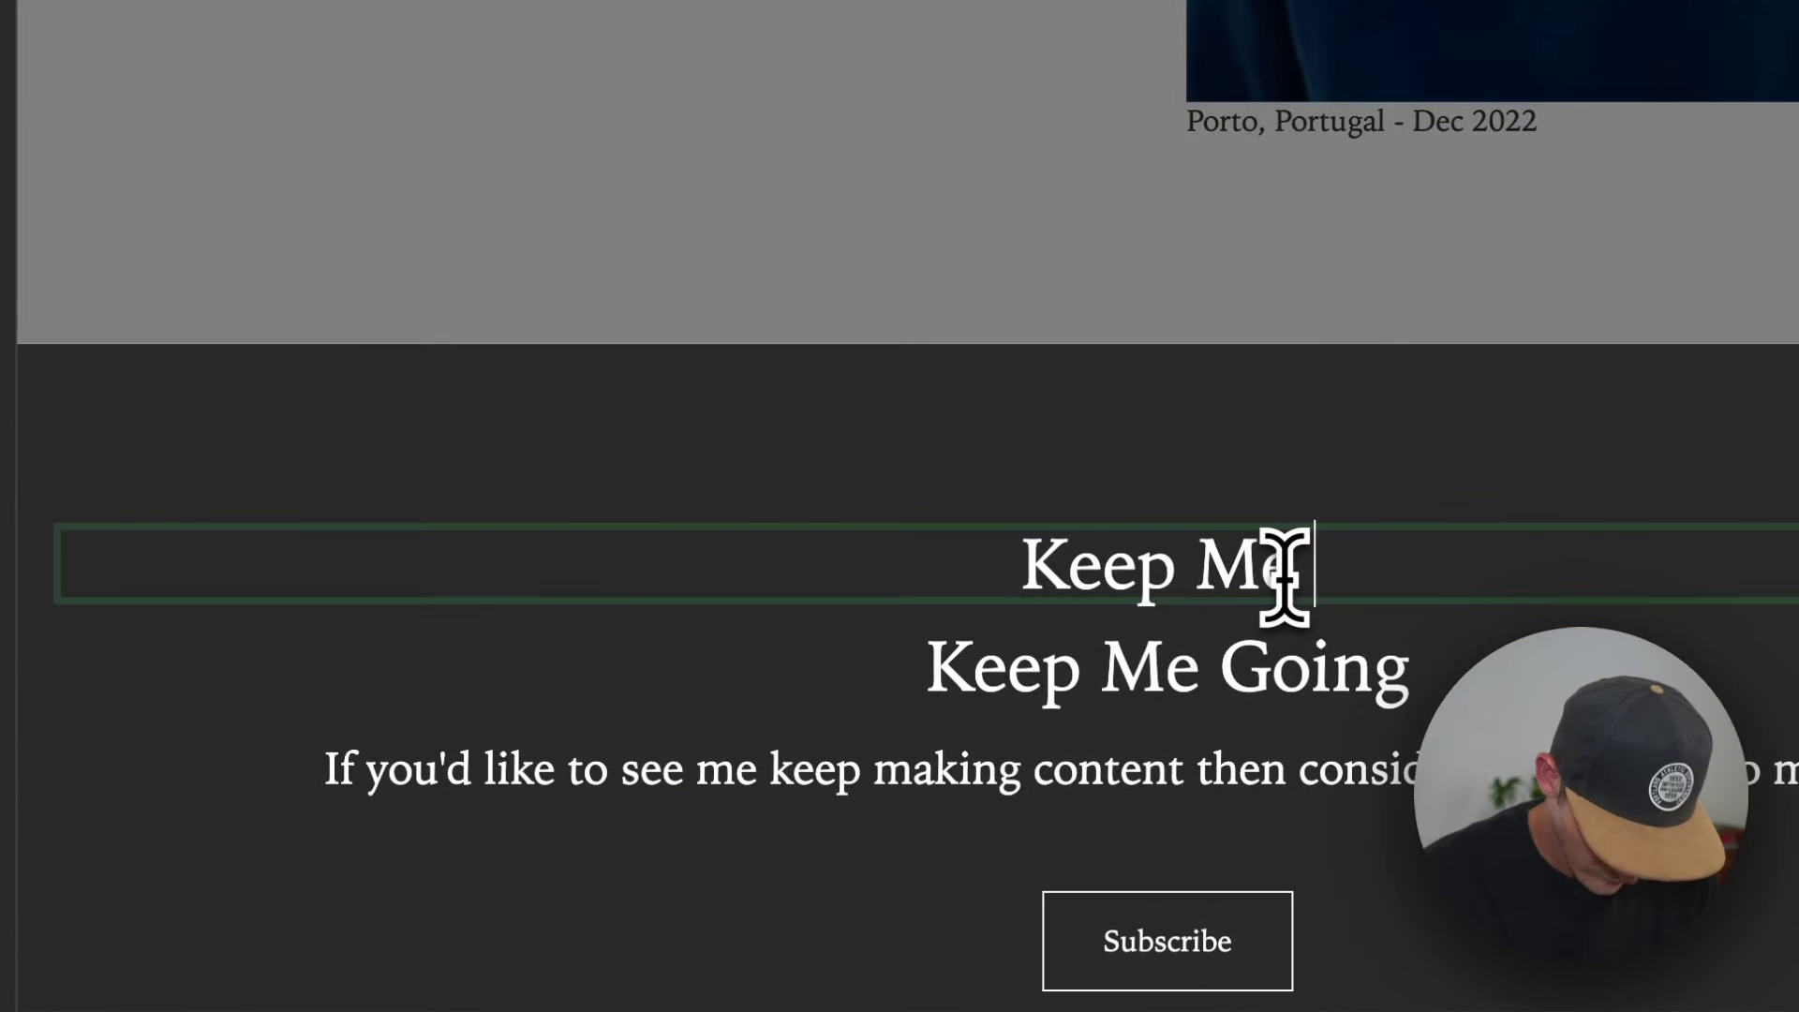
key("Escape")
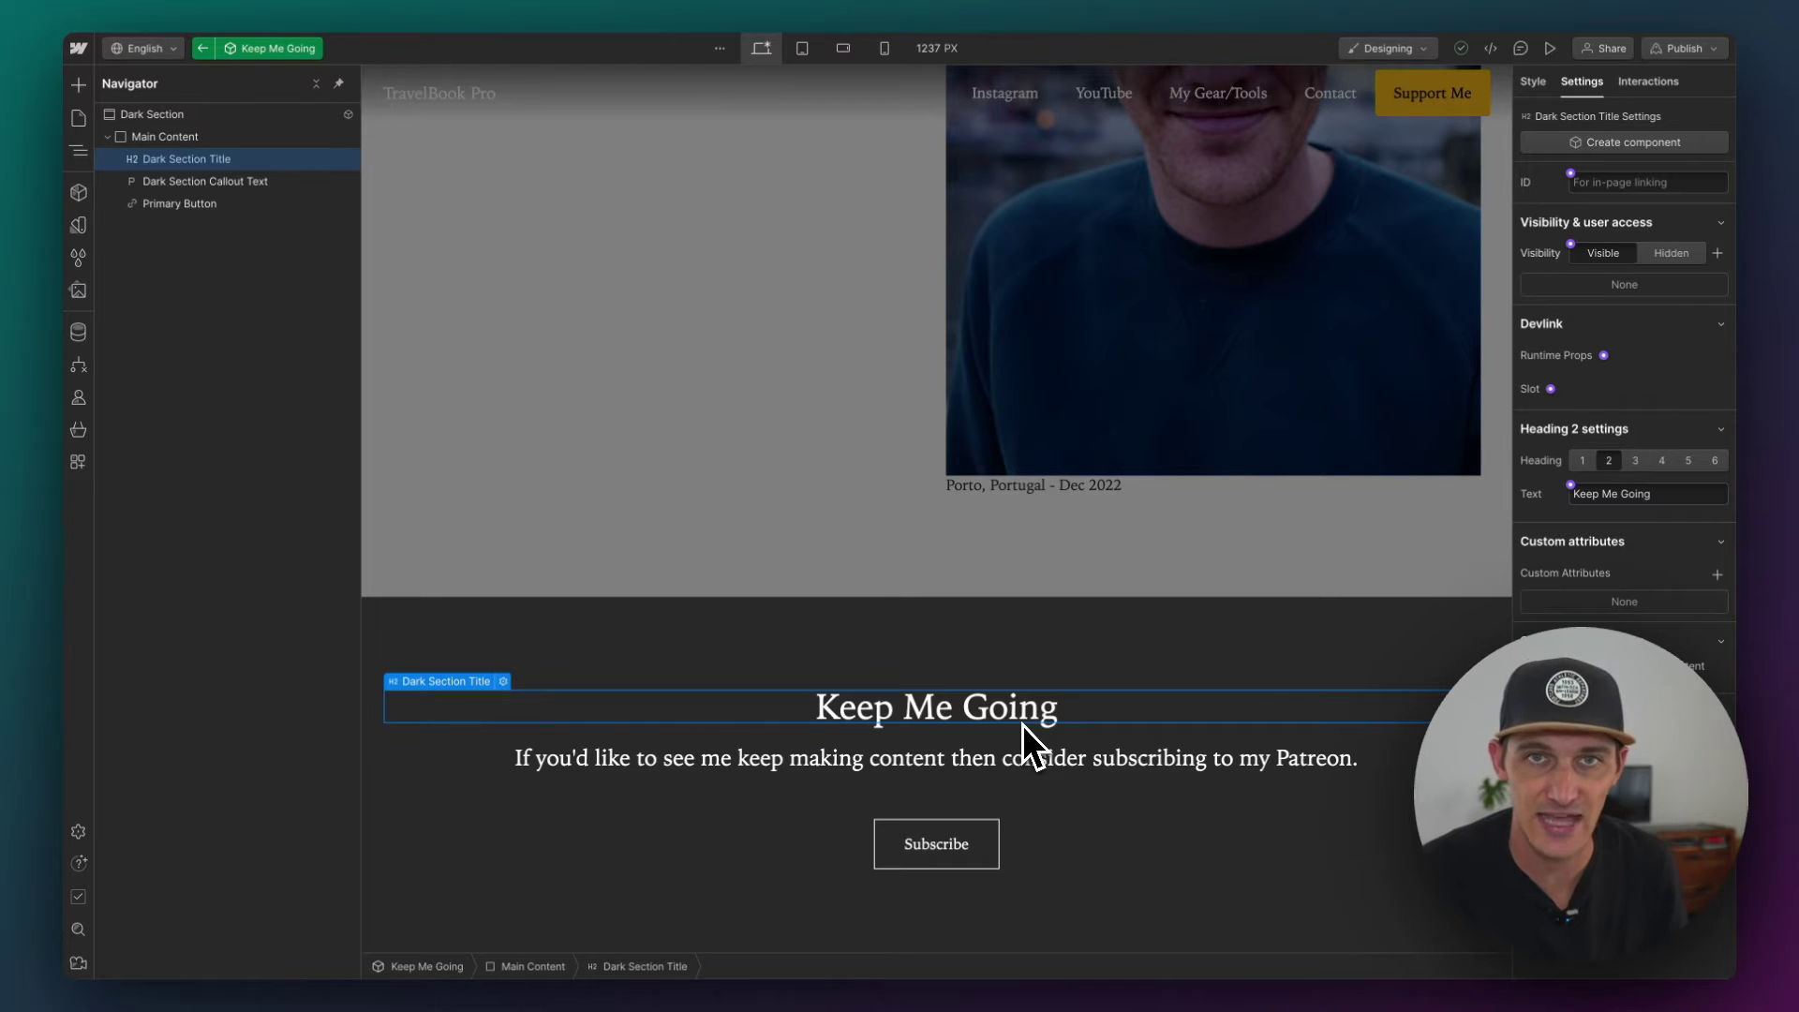
- Duplicate the Keep Me Going heading and add a custom element with the tag h2 at the start of Main Content
scroll(1021, 724, "down", 1)
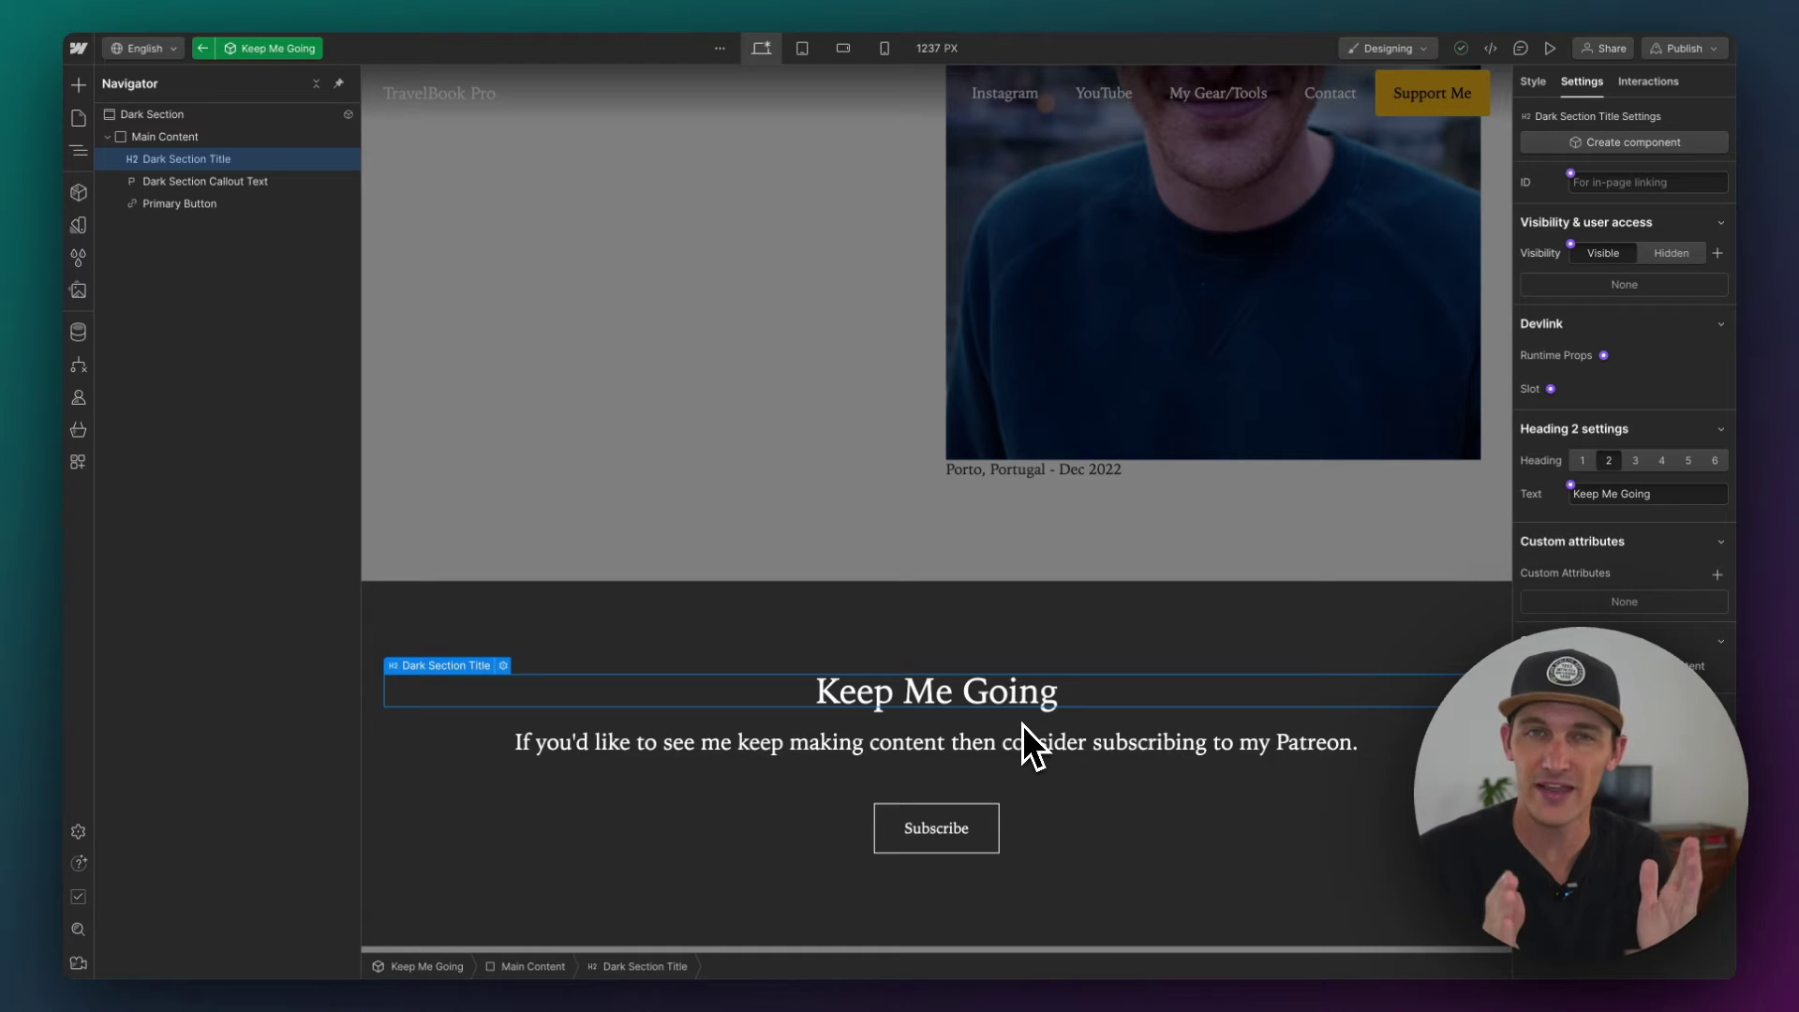
key("ctrl+d")
left_click(237, 173)
key("ctrl+k")
type("cust")
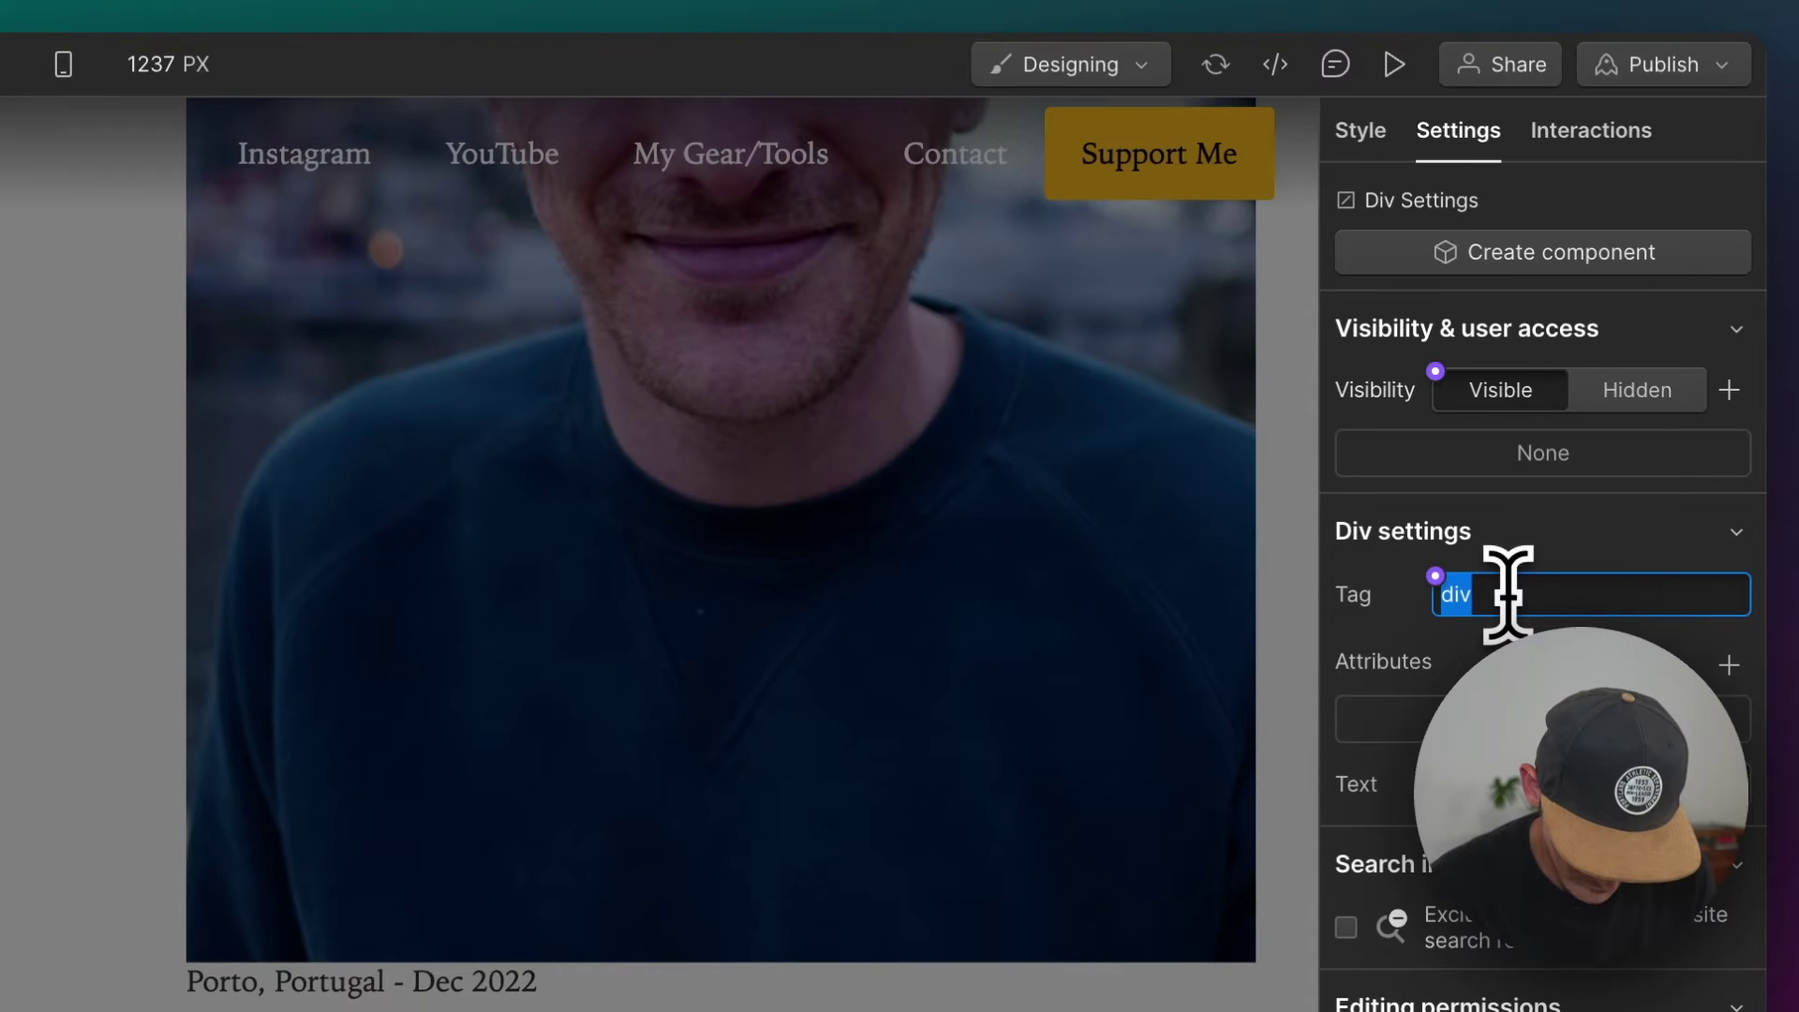
type("h2")
key("Return")
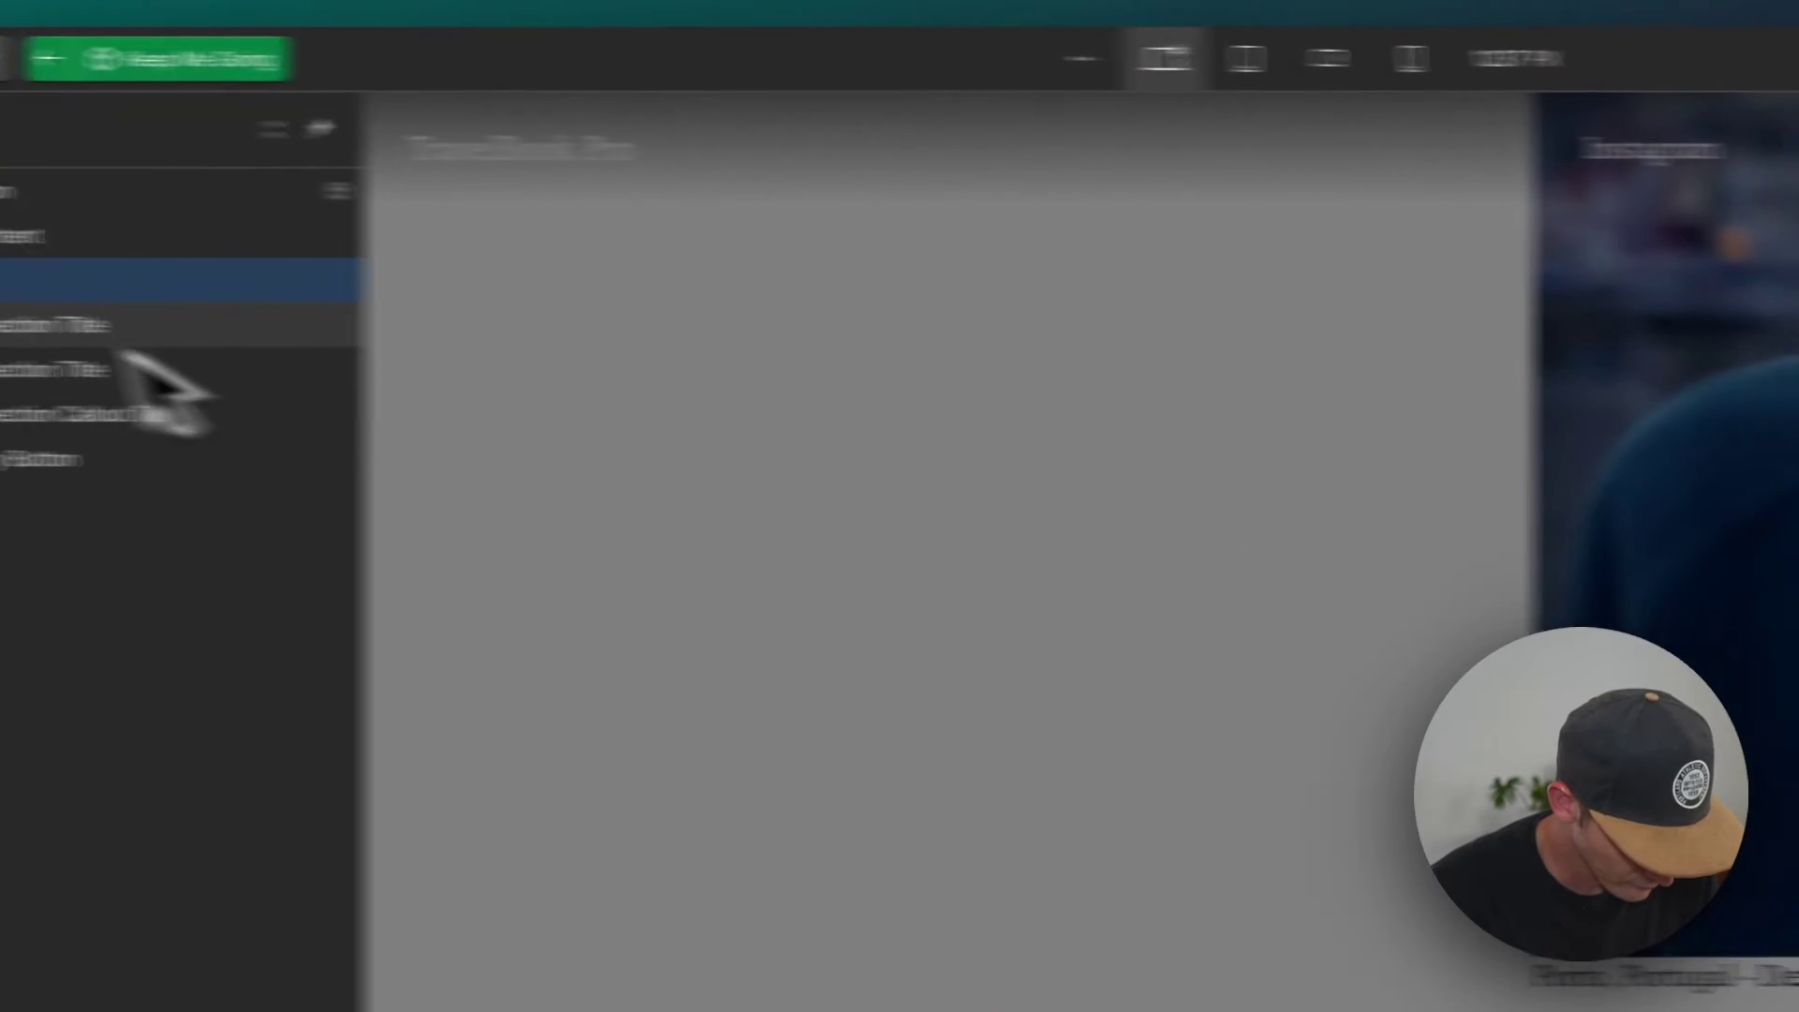
- Build the h2 element from two div blocks with text blocks reading "Keep Me" and "Going", and select the h2
key("ctrl+k")
type("div")
key("Return")
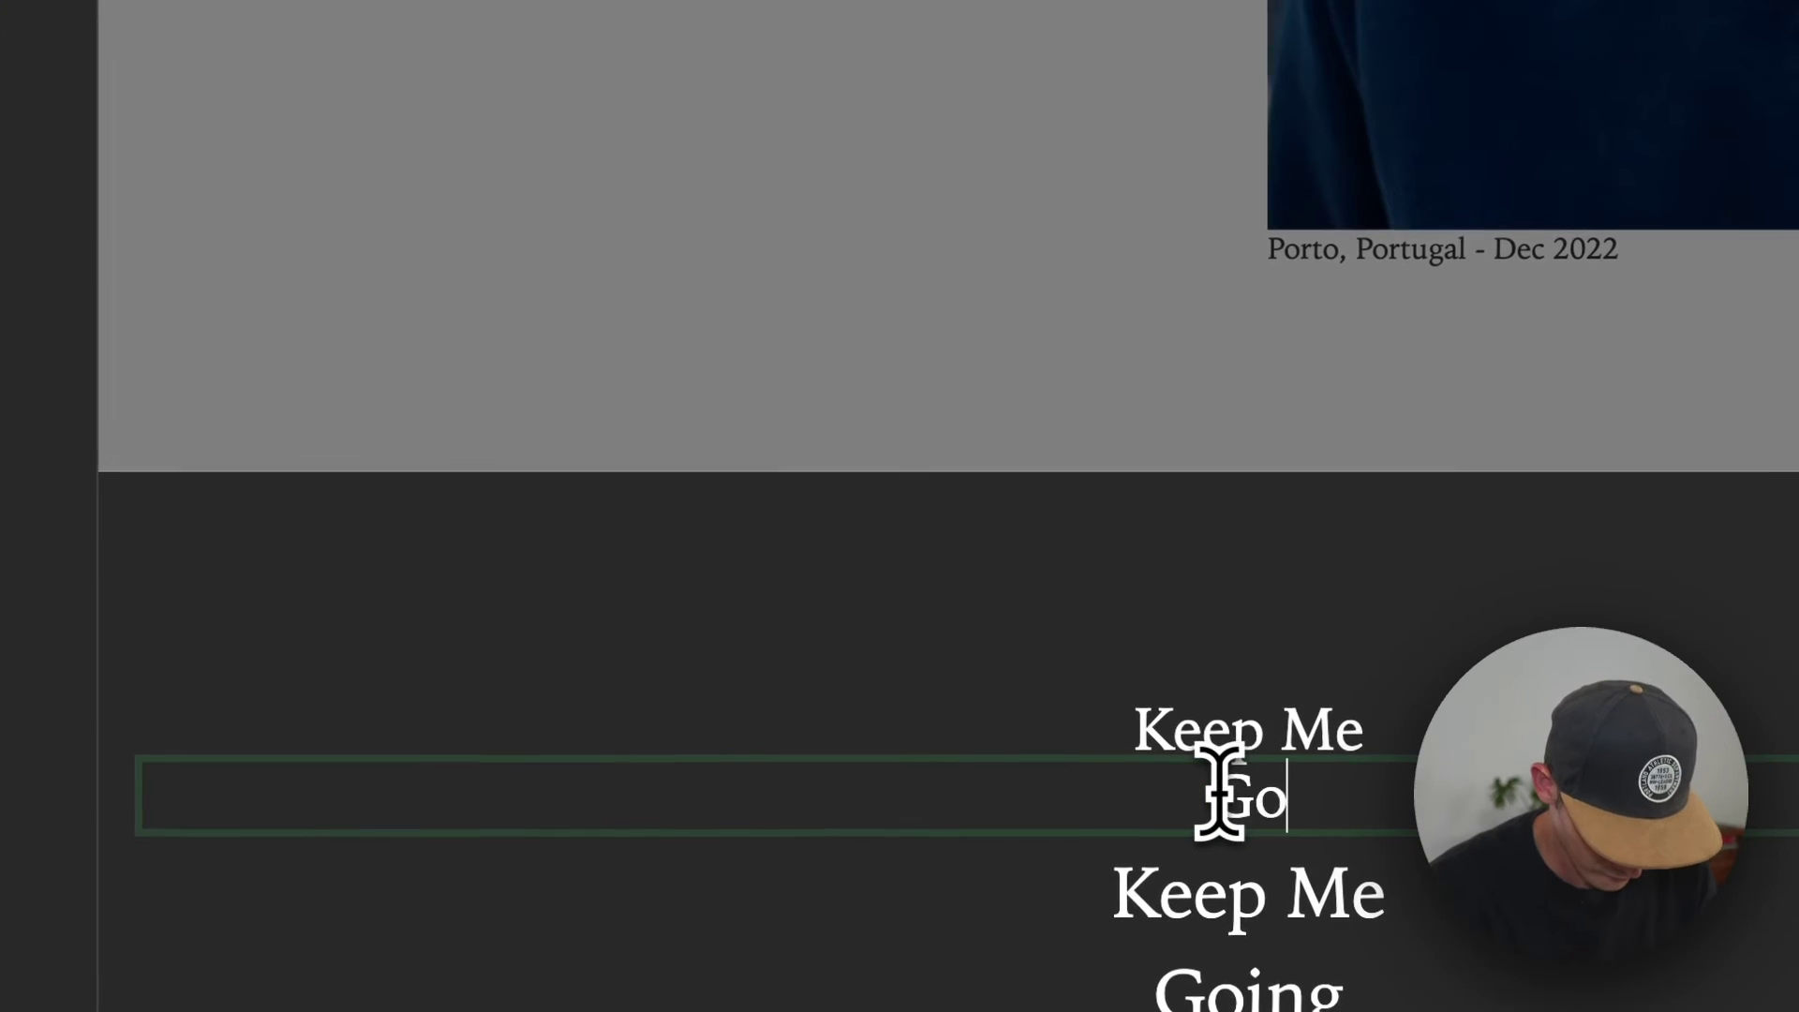
type("ing")
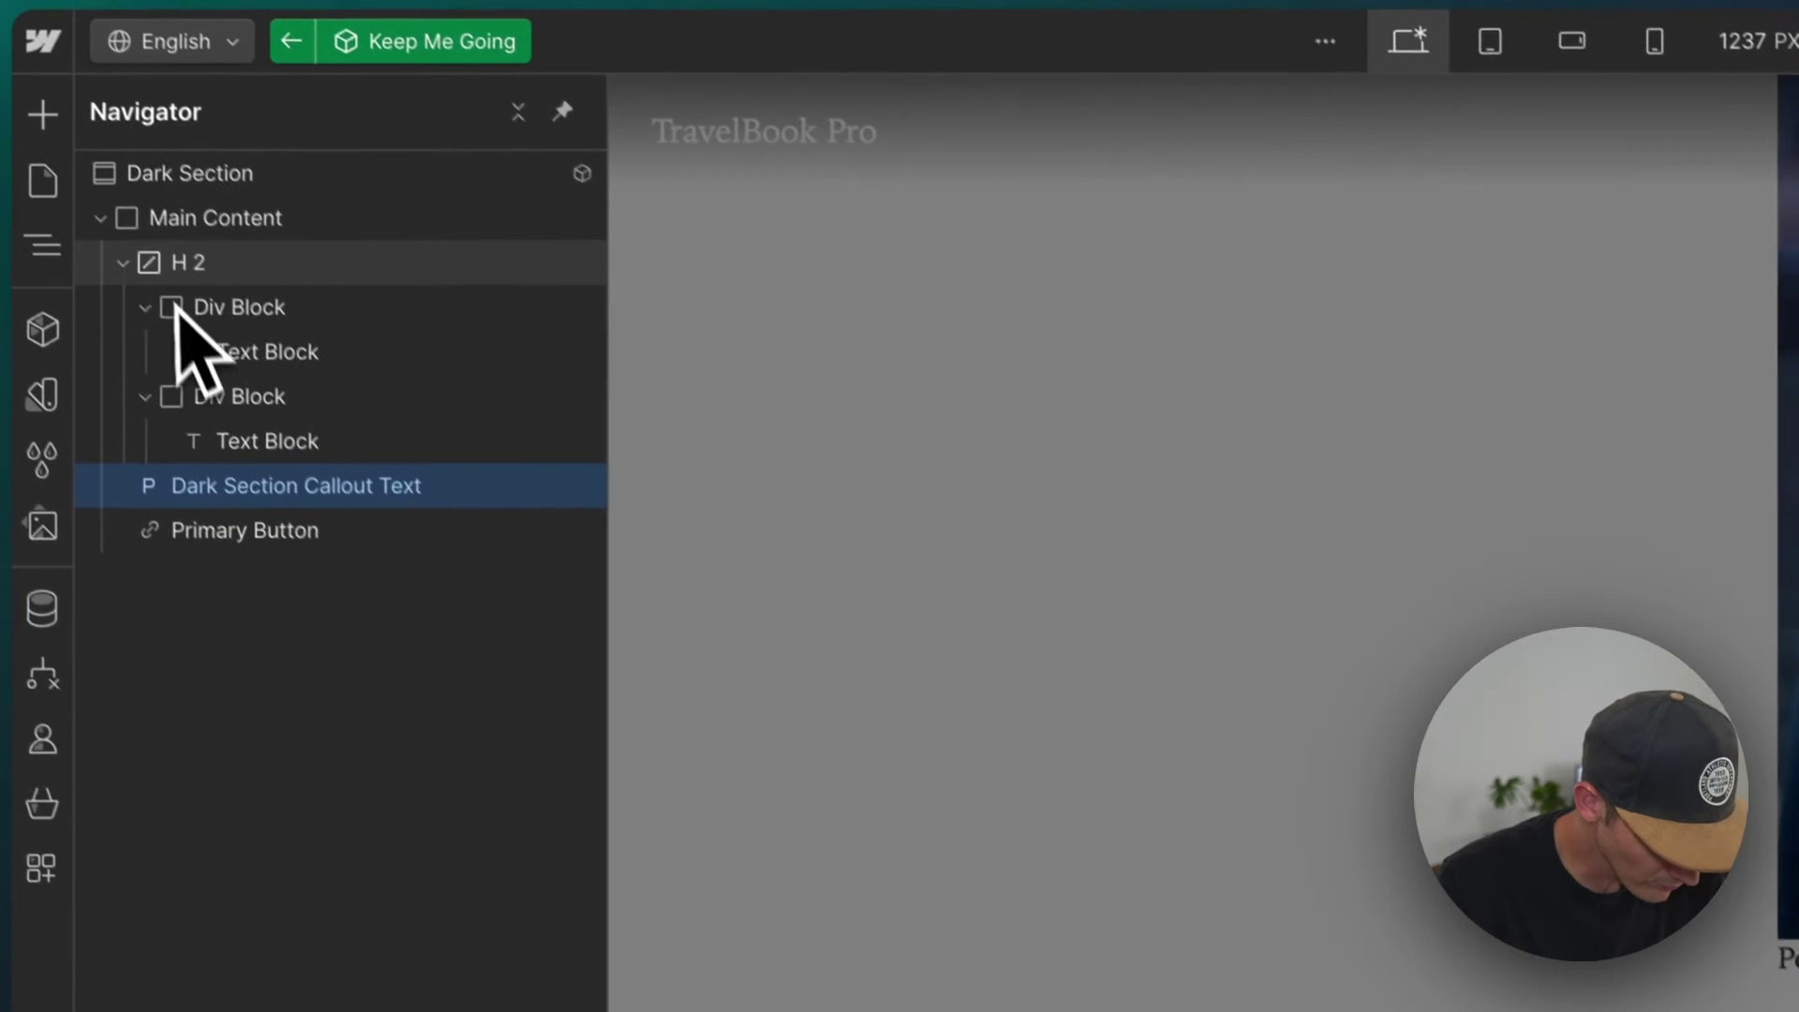
left_click(176, 264)
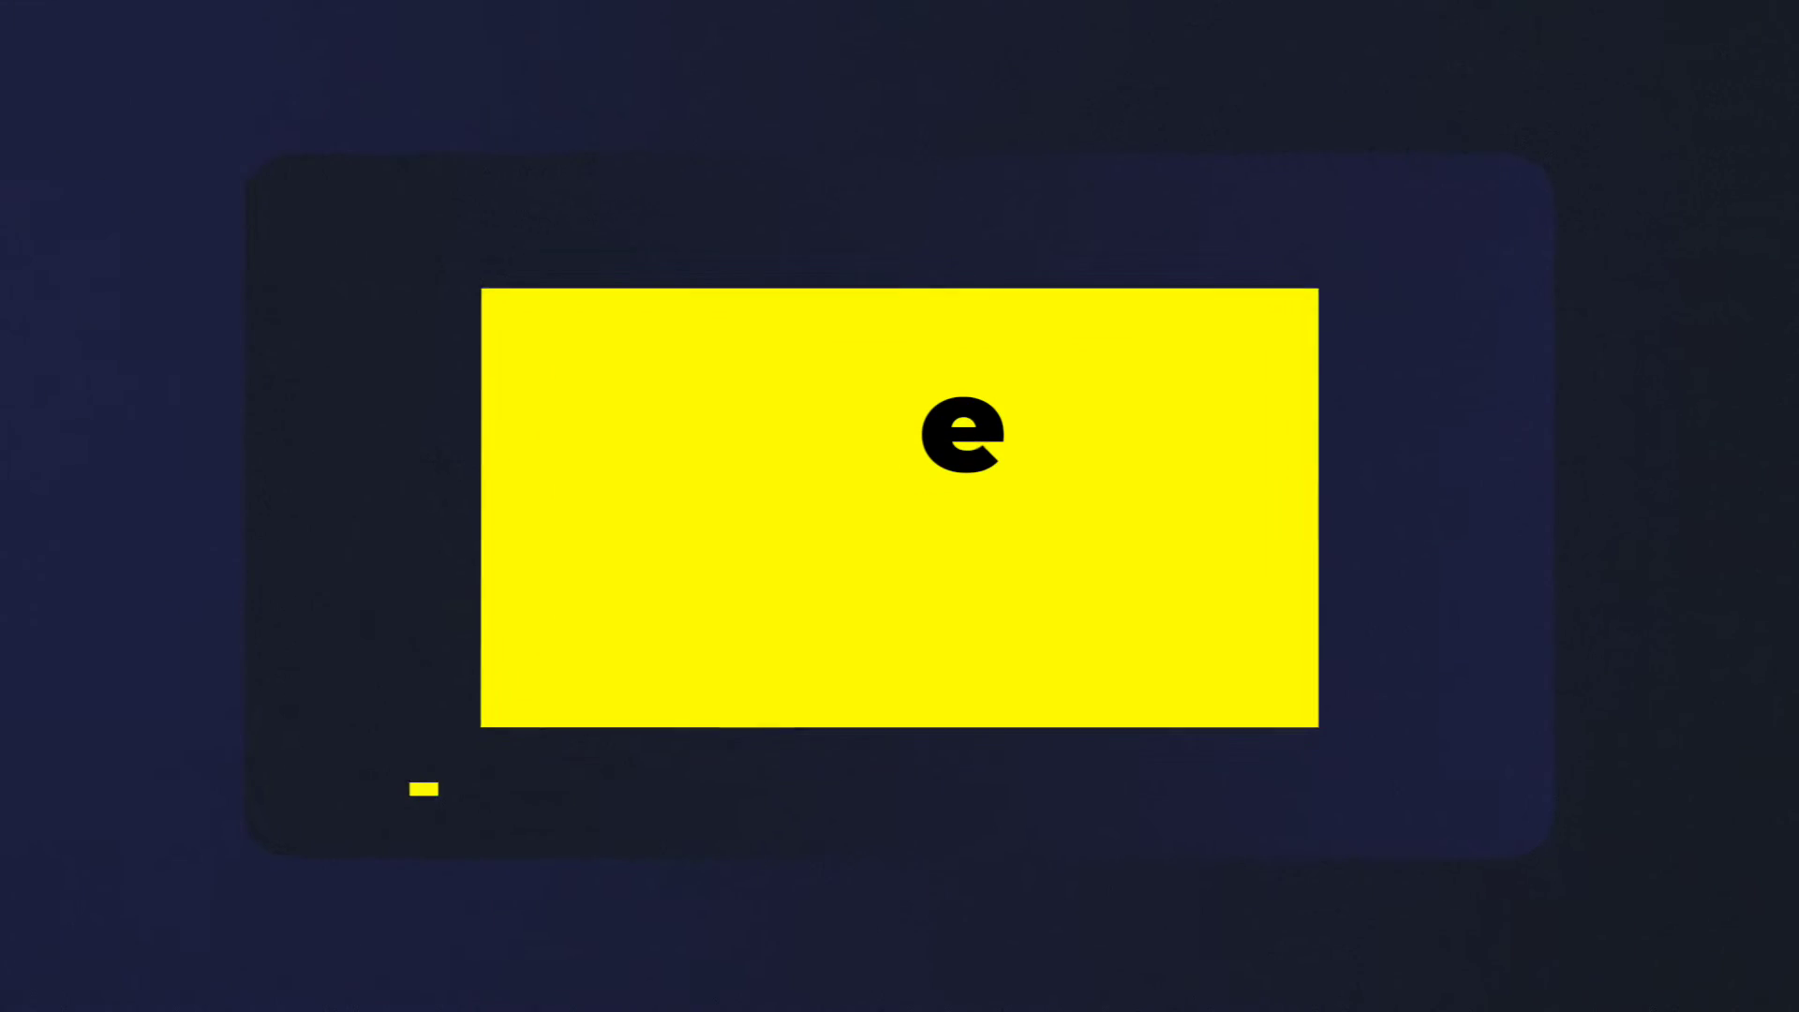